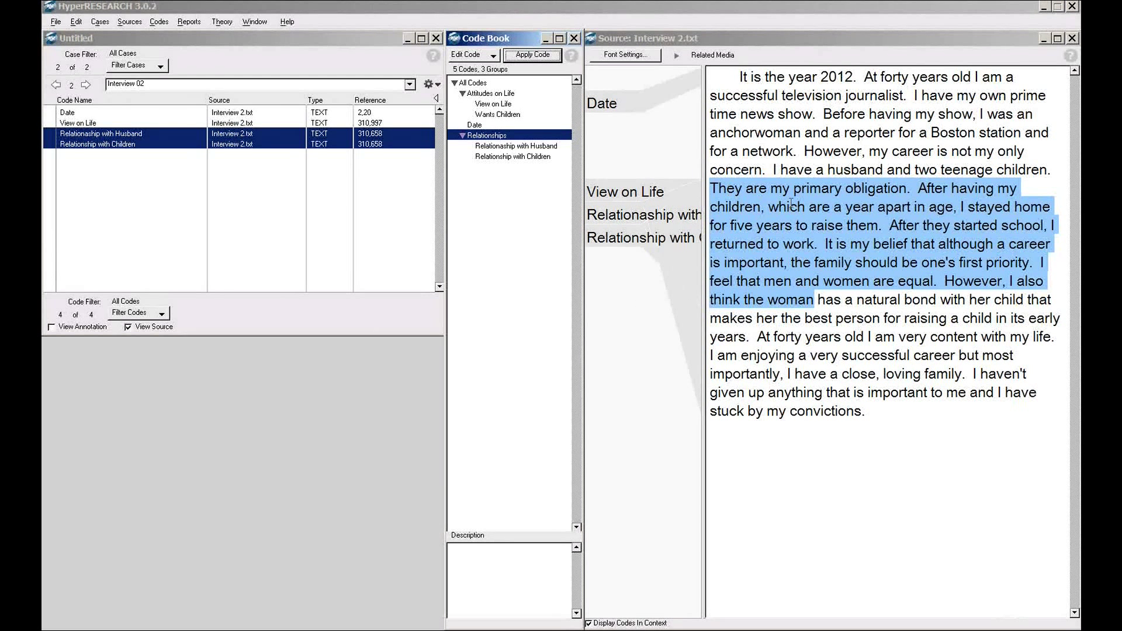
- Toggle the codes beside the source, try the third and second layouts, then restore the first
left_click(590, 624)
left_click(589, 624)
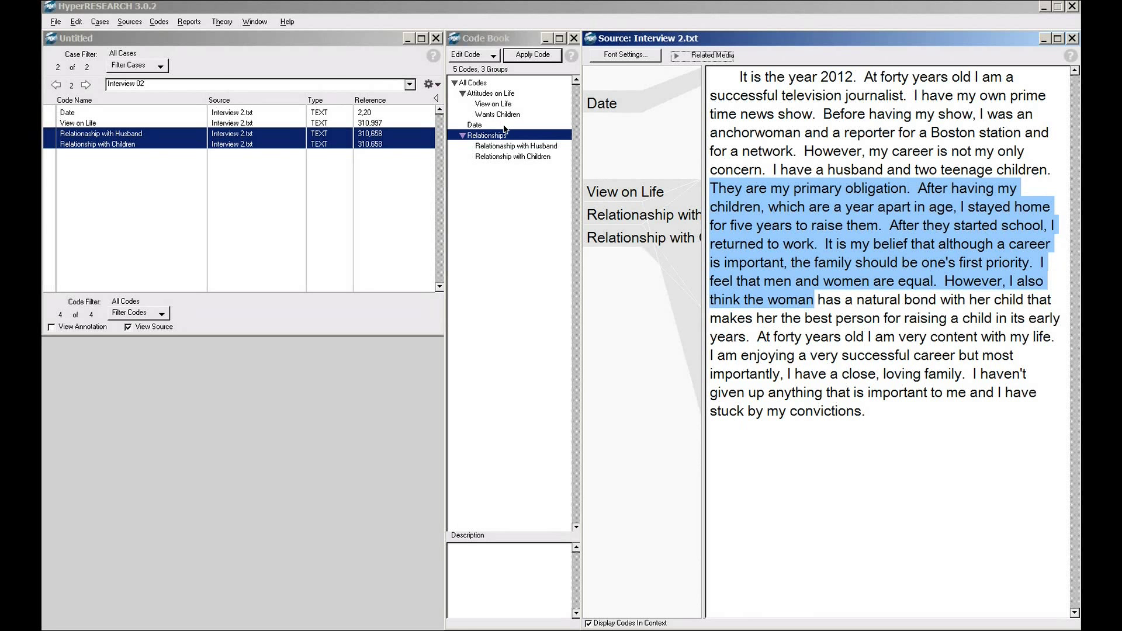
left_click(255, 22)
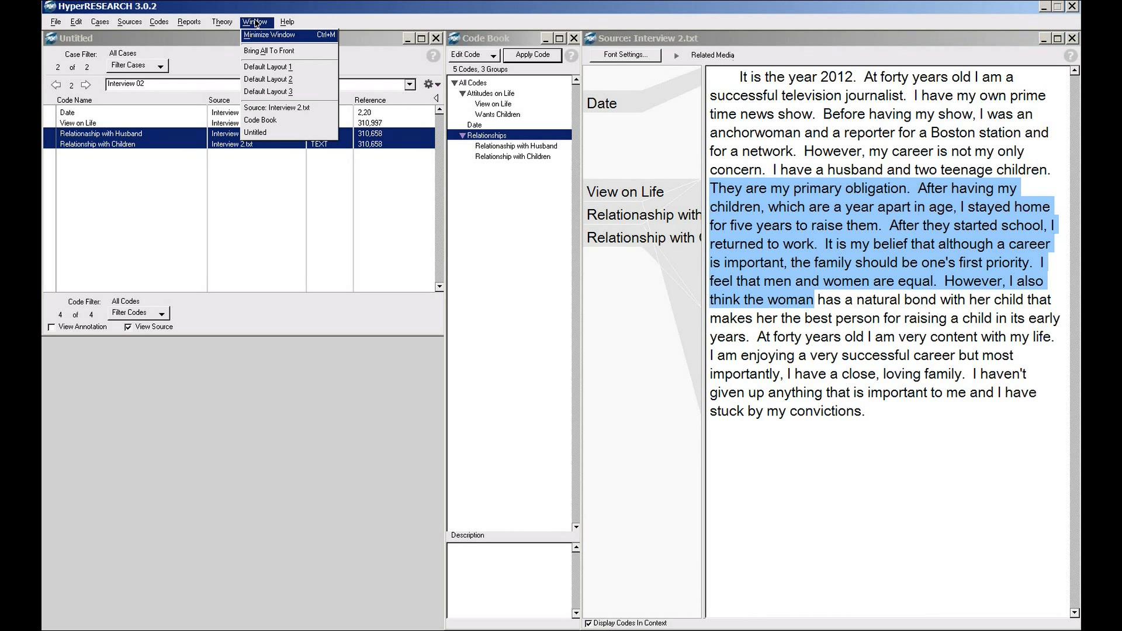
left_click(272, 92)
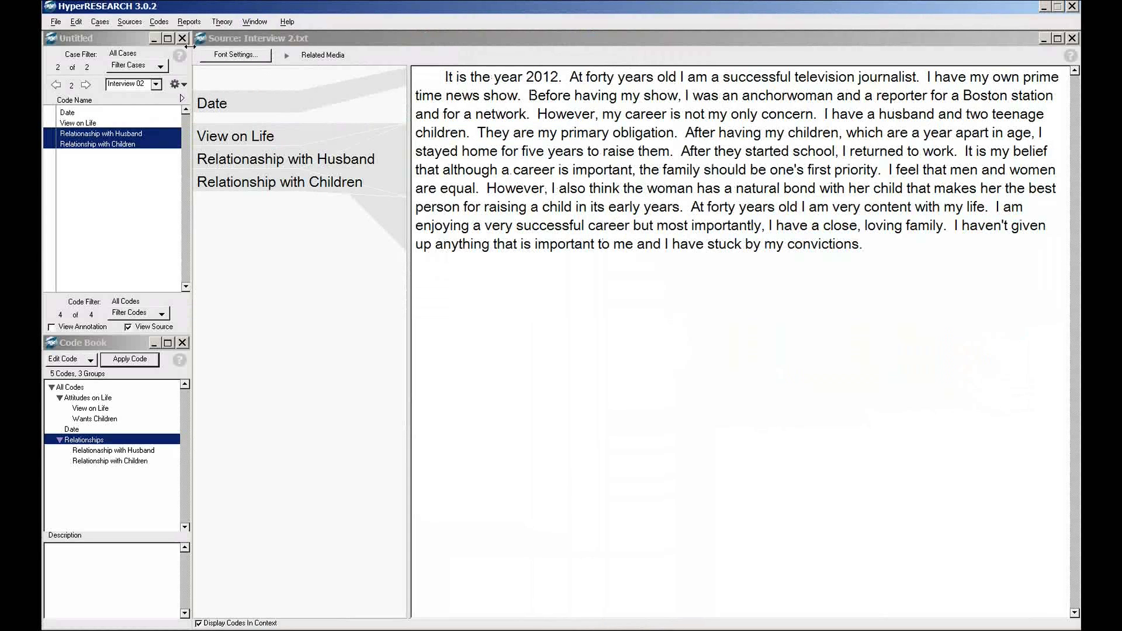
left_click(256, 22)
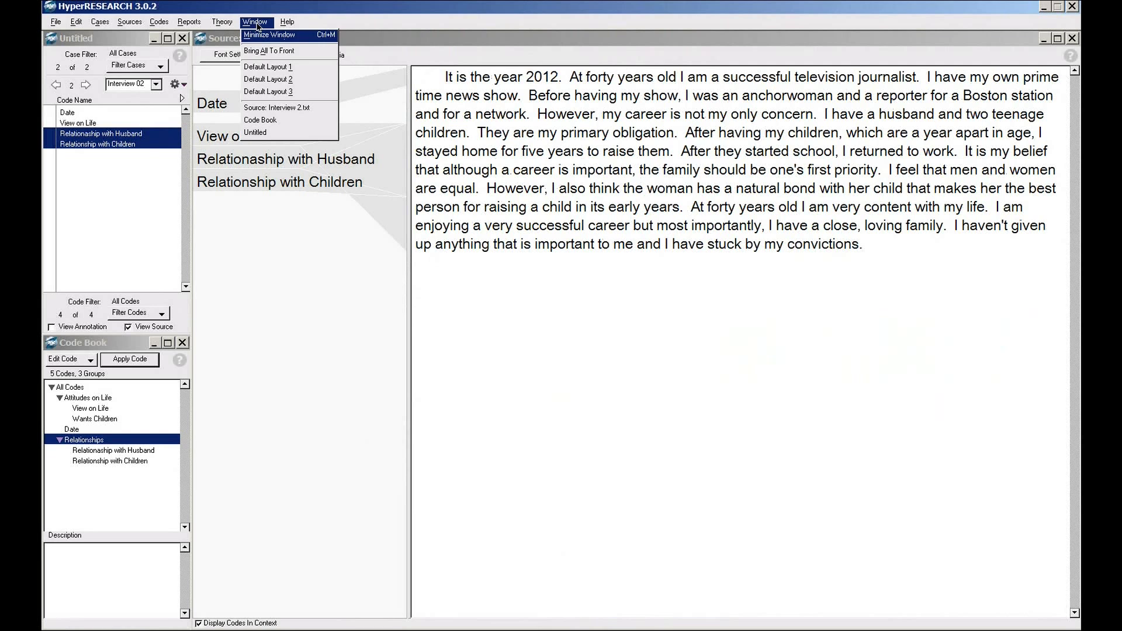
left_click(270, 79)
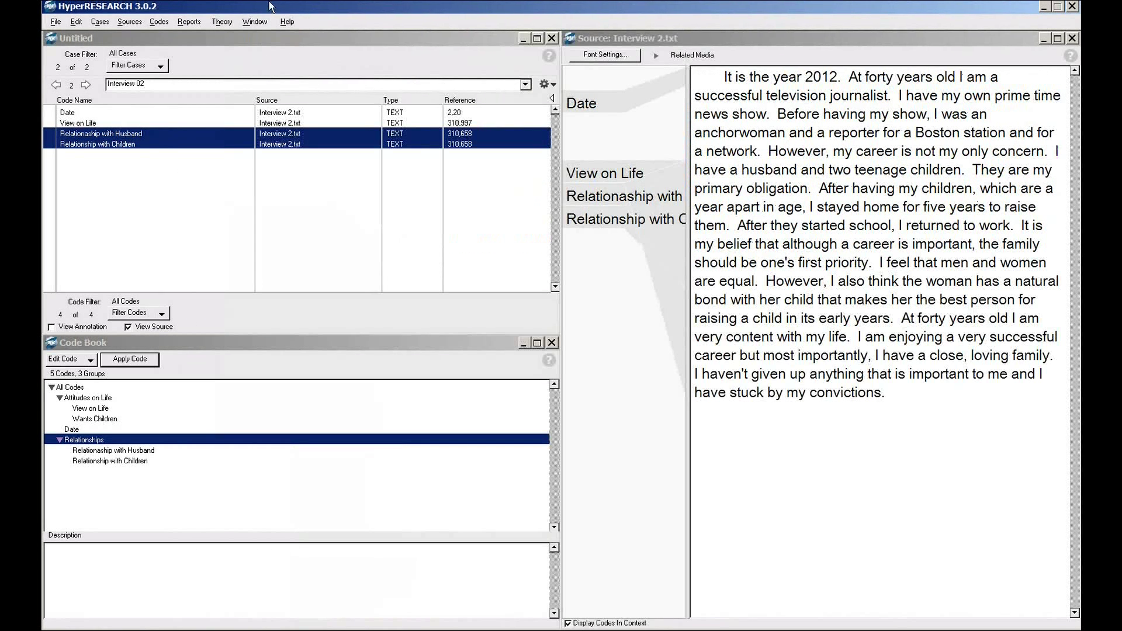
left_click(257, 23)
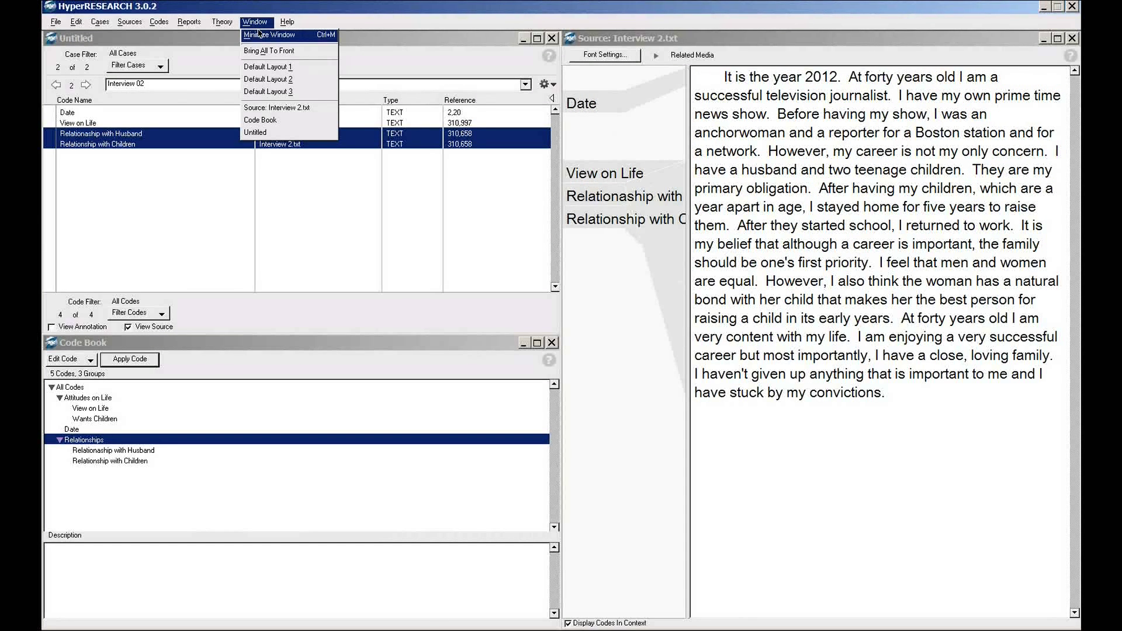
left_click(268, 66)
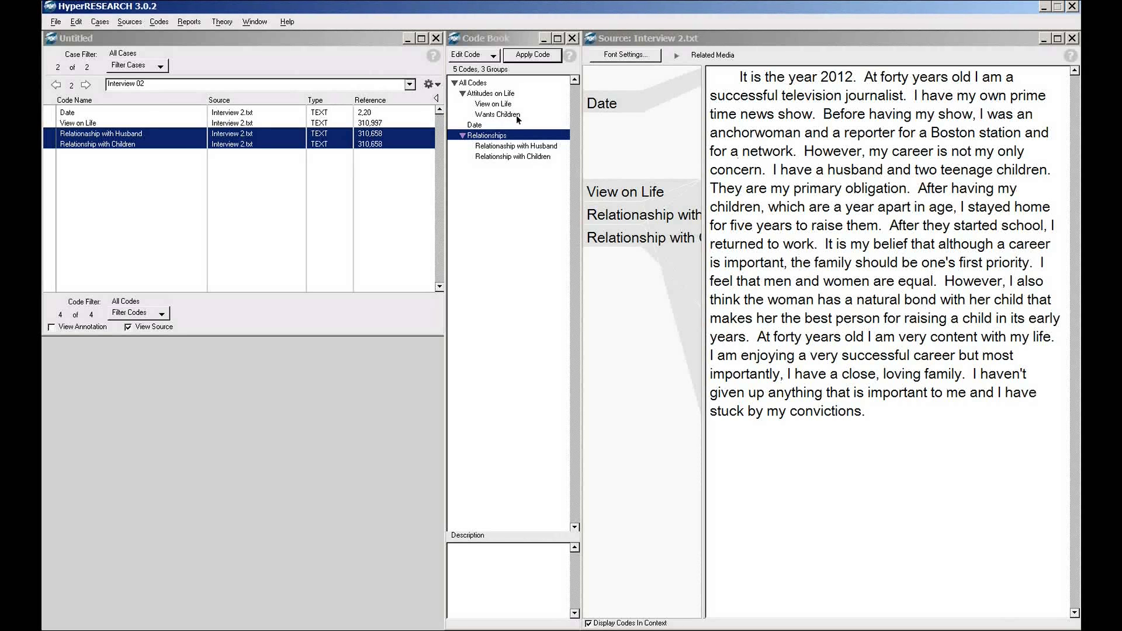
- Code the Interview 2 passage on the successful television journalist and anchorwoman as View on Life
left_click(158, 21)
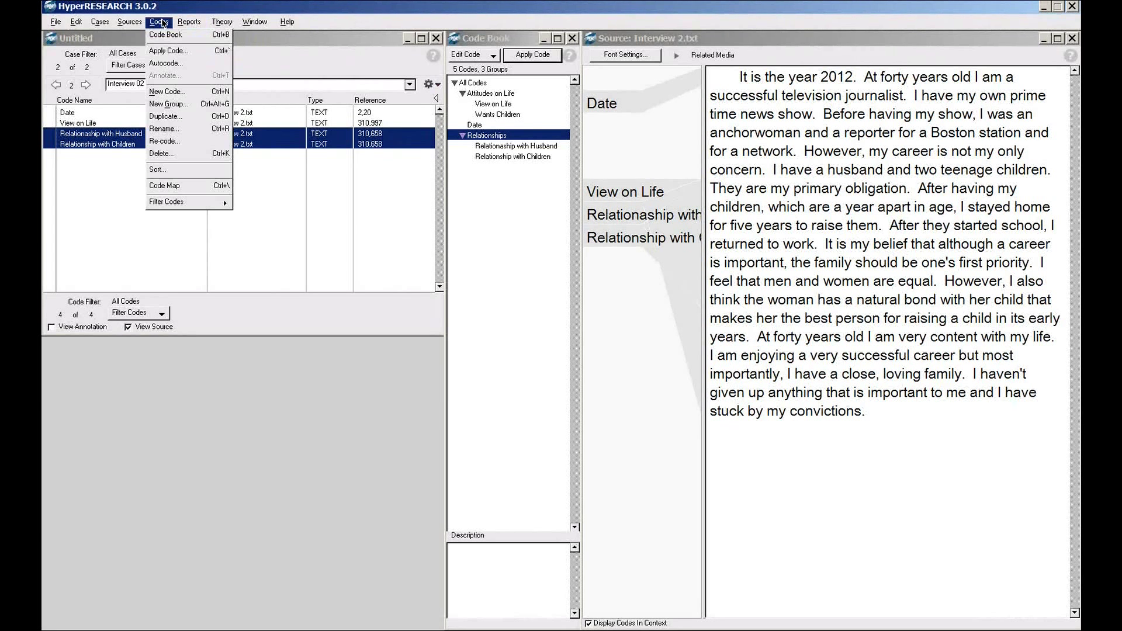
mouse_move(189, 22)
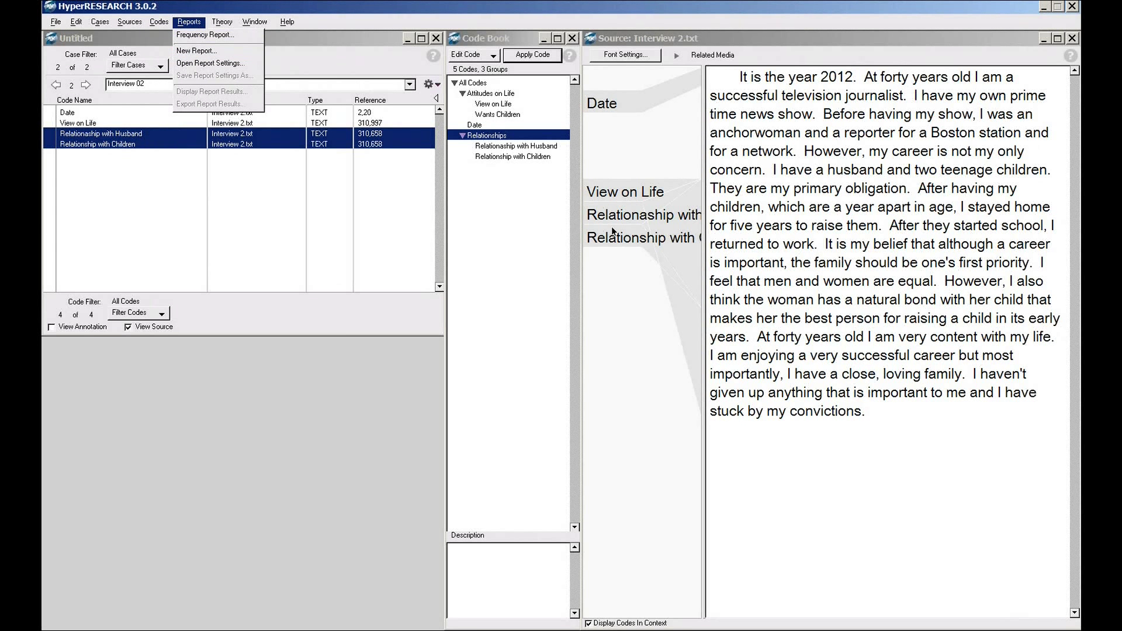
left_click(724, 119)
left_click(711, 96)
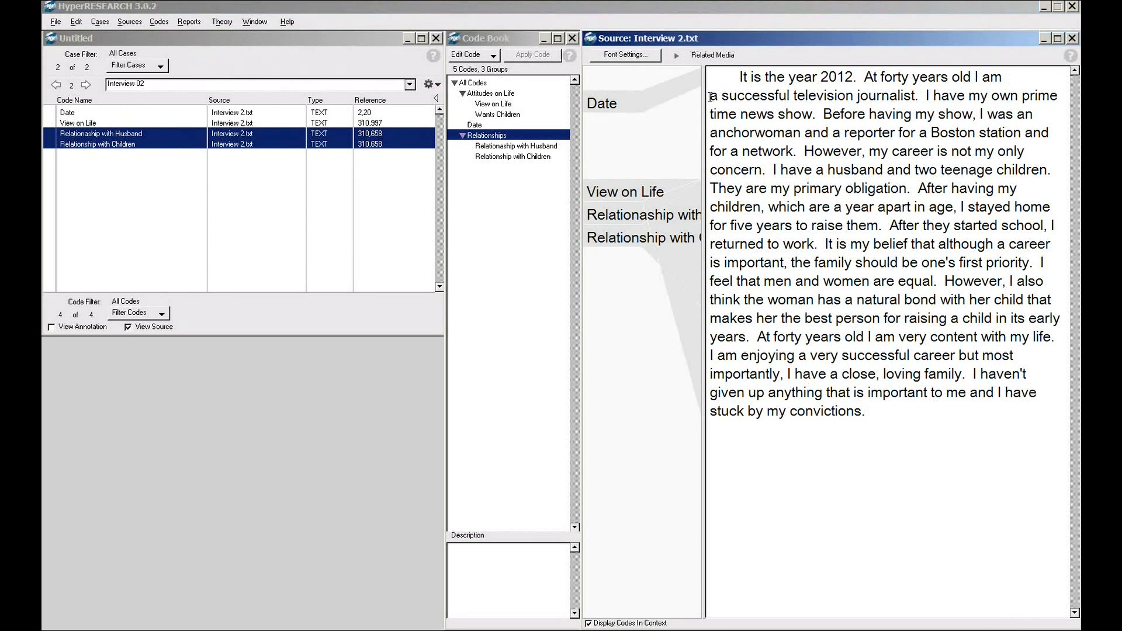
left_click_drag(711, 96, 768, 153)
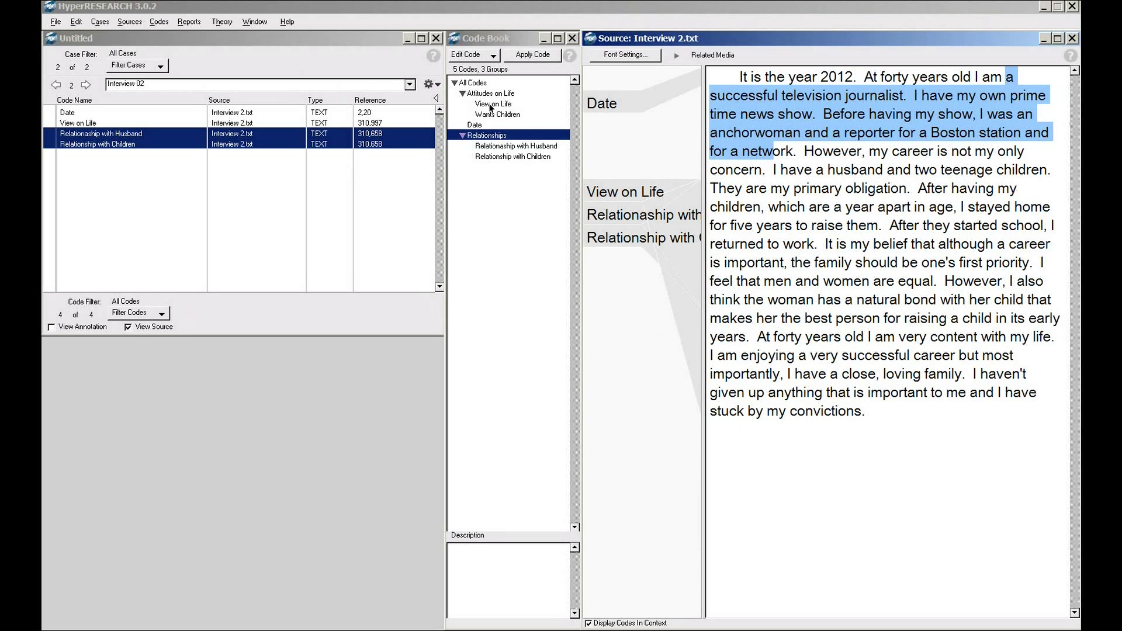
left_click_drag(492, 105, 735, 104)
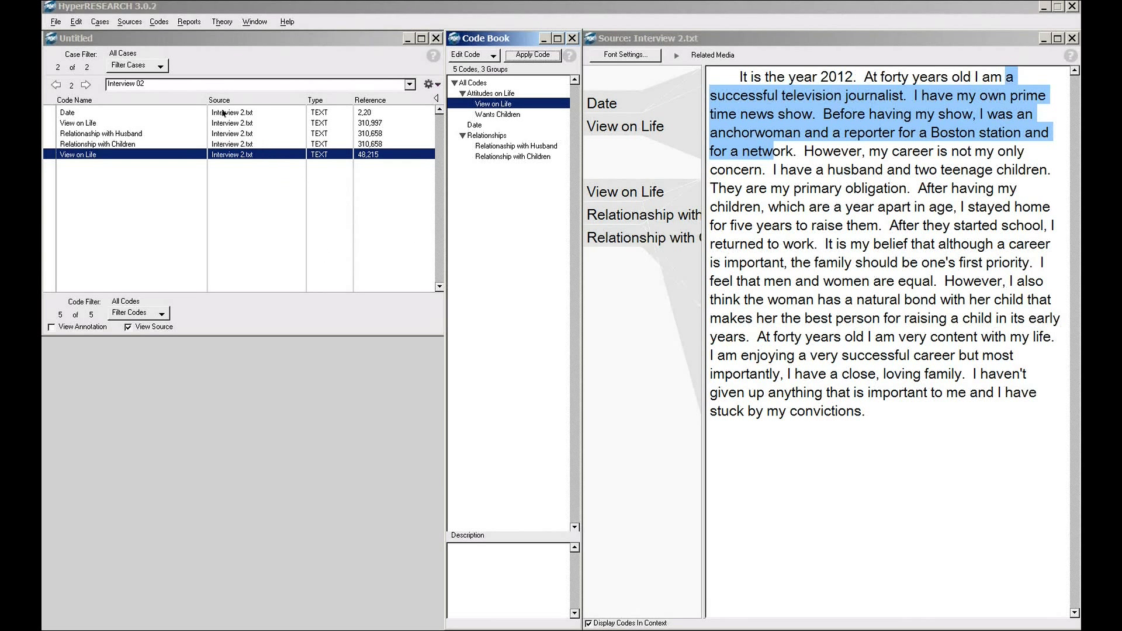
left_click(100, 21)
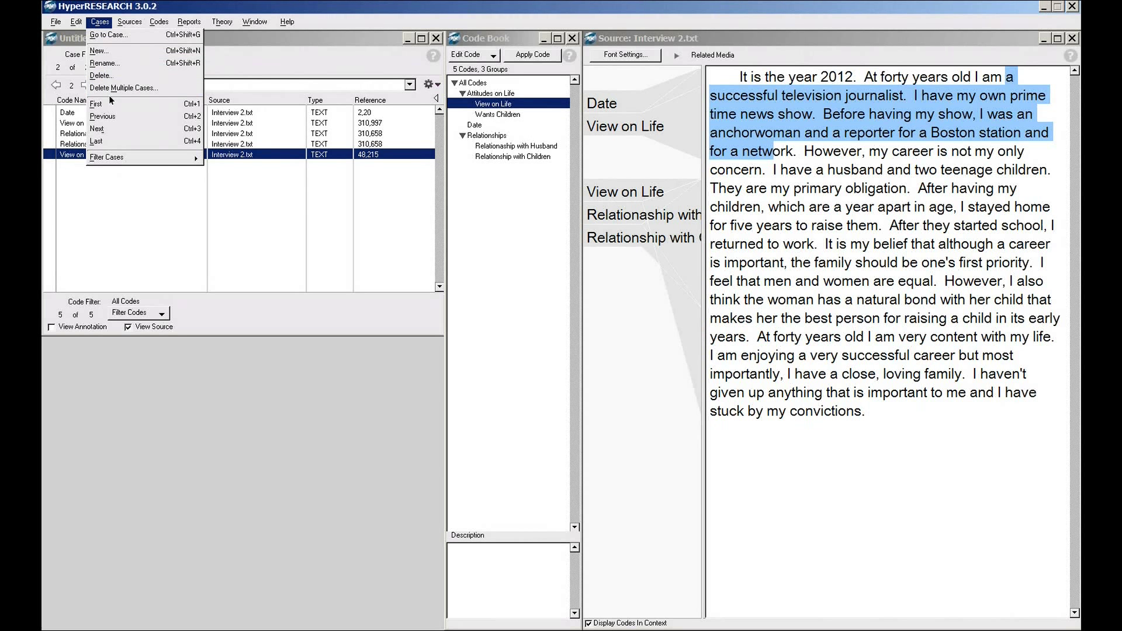
mouse_move(128, 24)
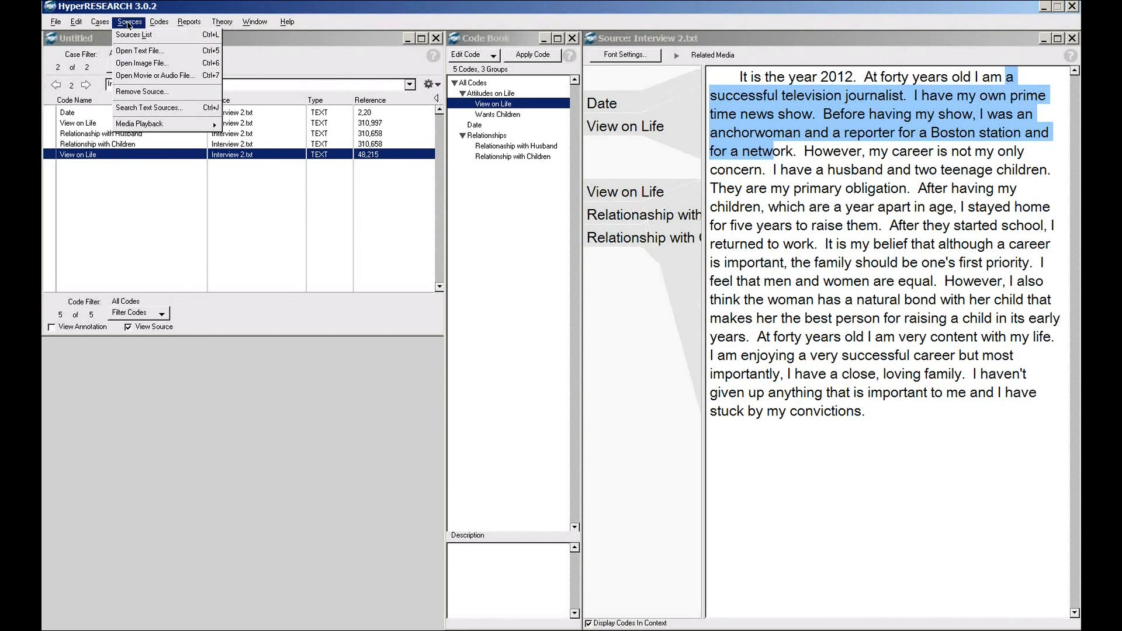
left_click(133, 35)
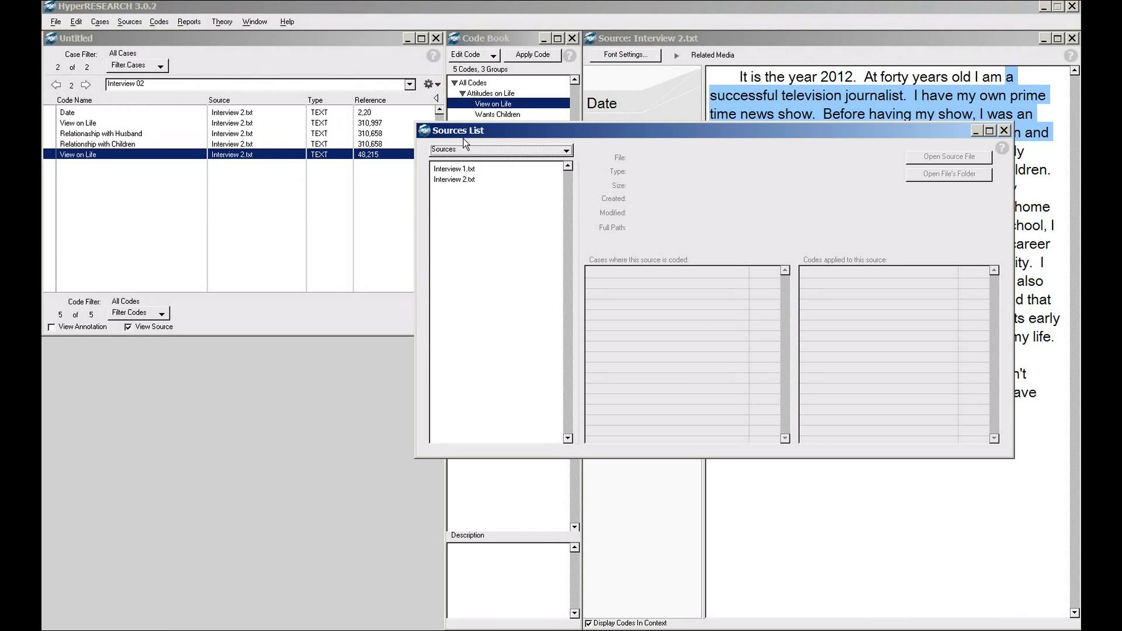
left_click_drag(461, 135, 292, 131)
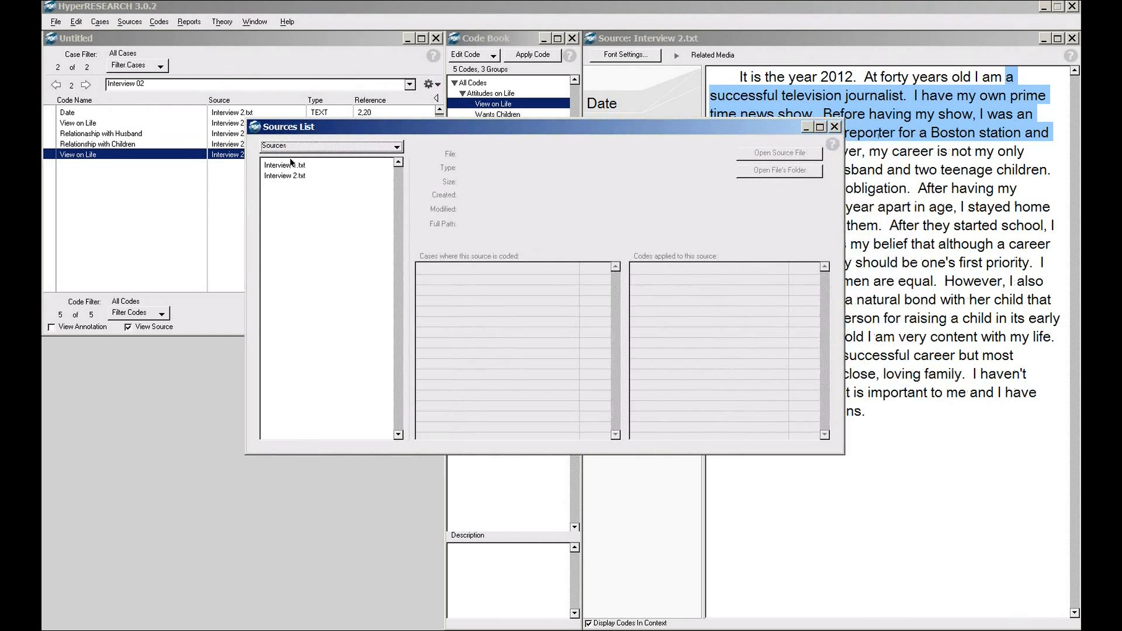
left_click(292, 166)
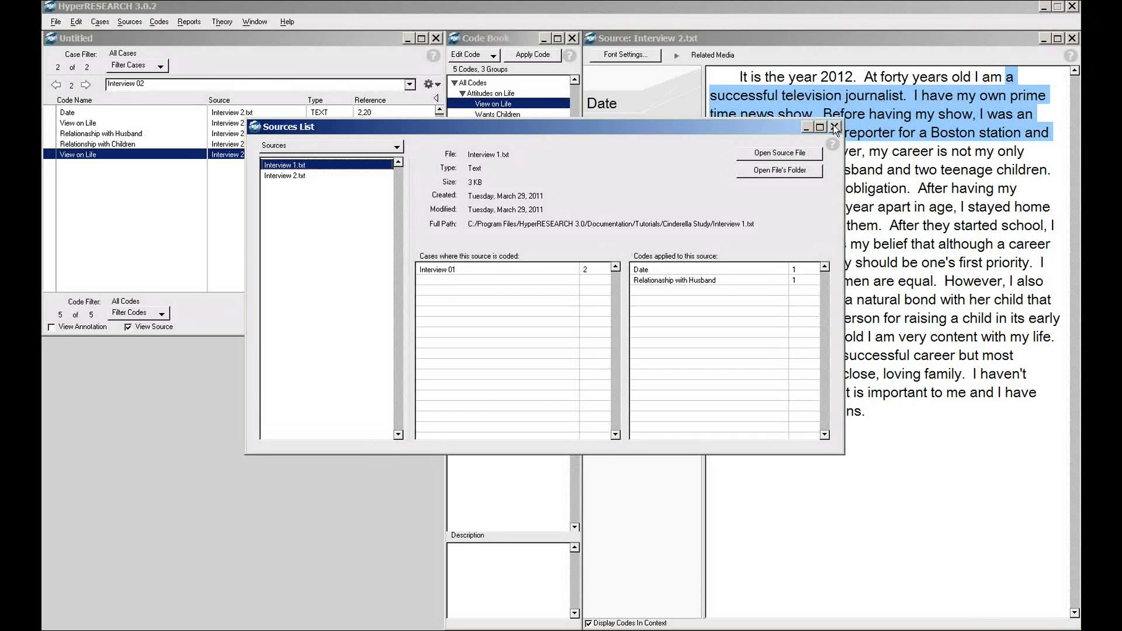
left_click(835, 126)
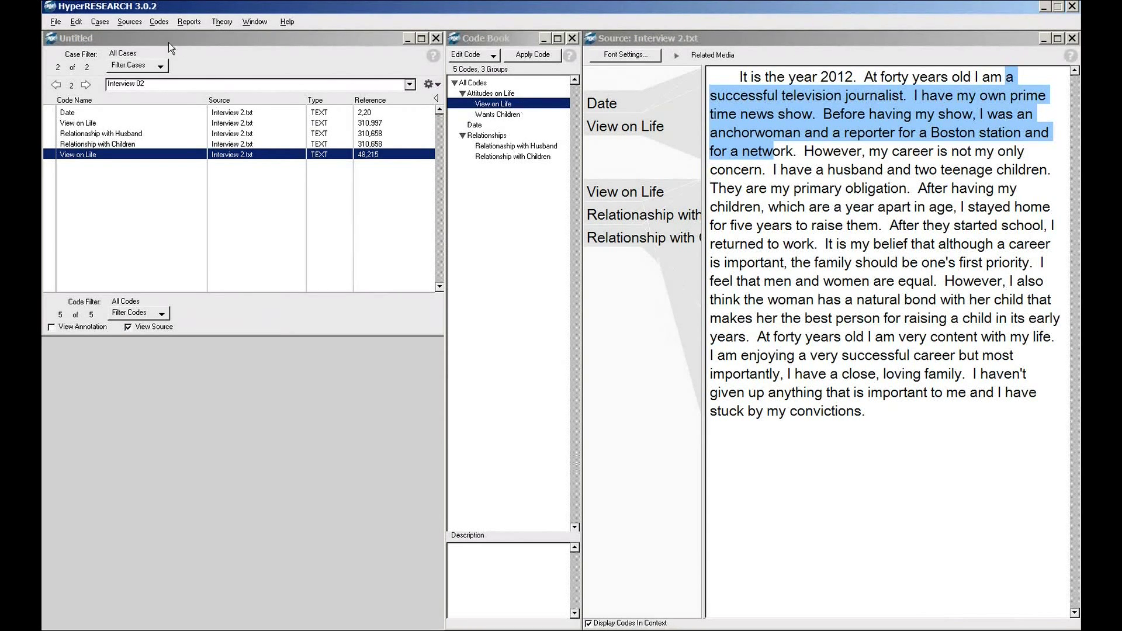
left_click(158, 22)
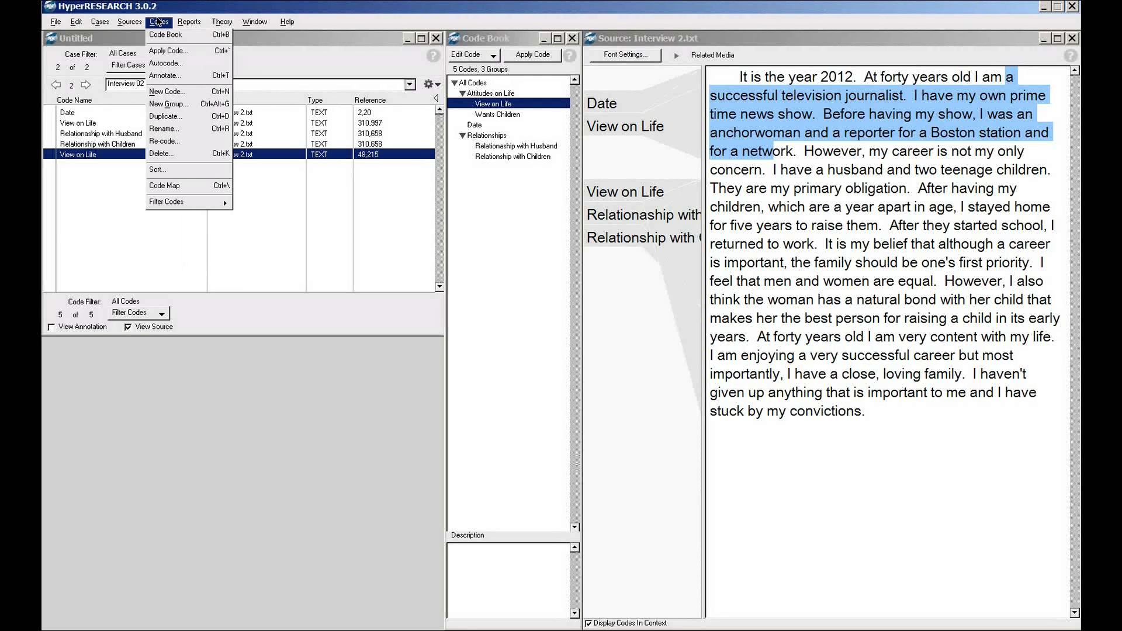
key("Down")
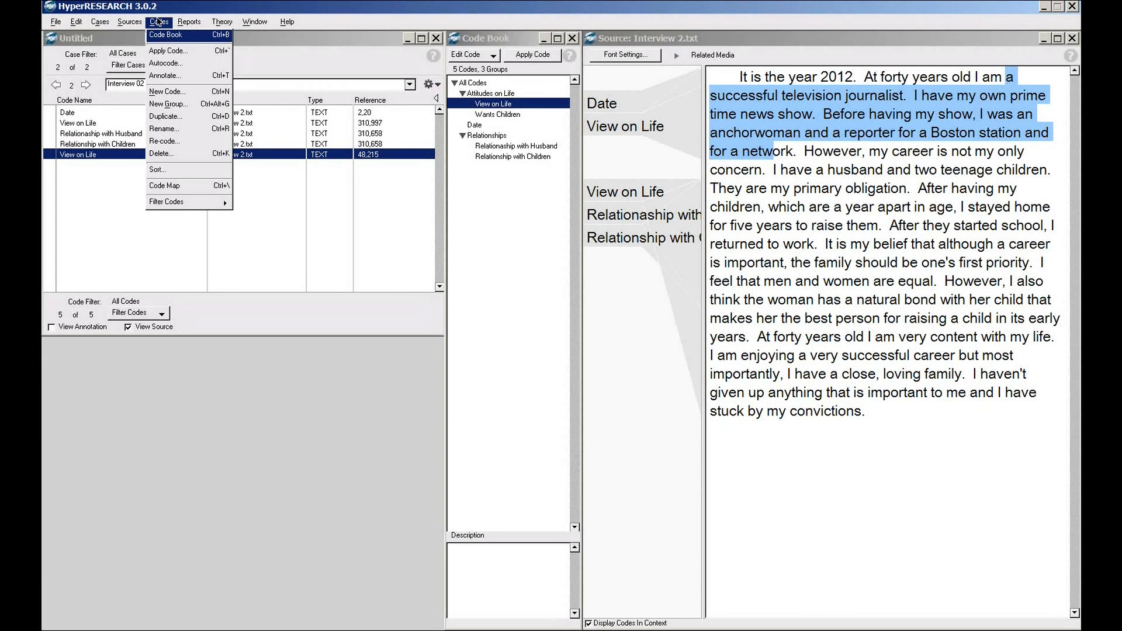
key("Left")
key("Left")
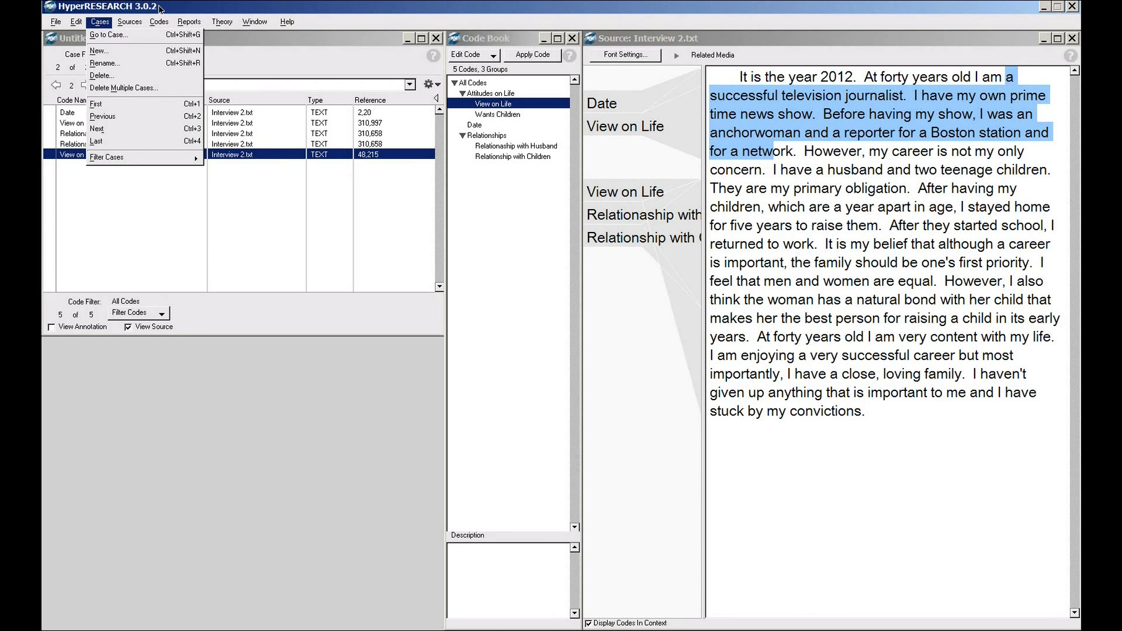
mouse_move(172, 24)
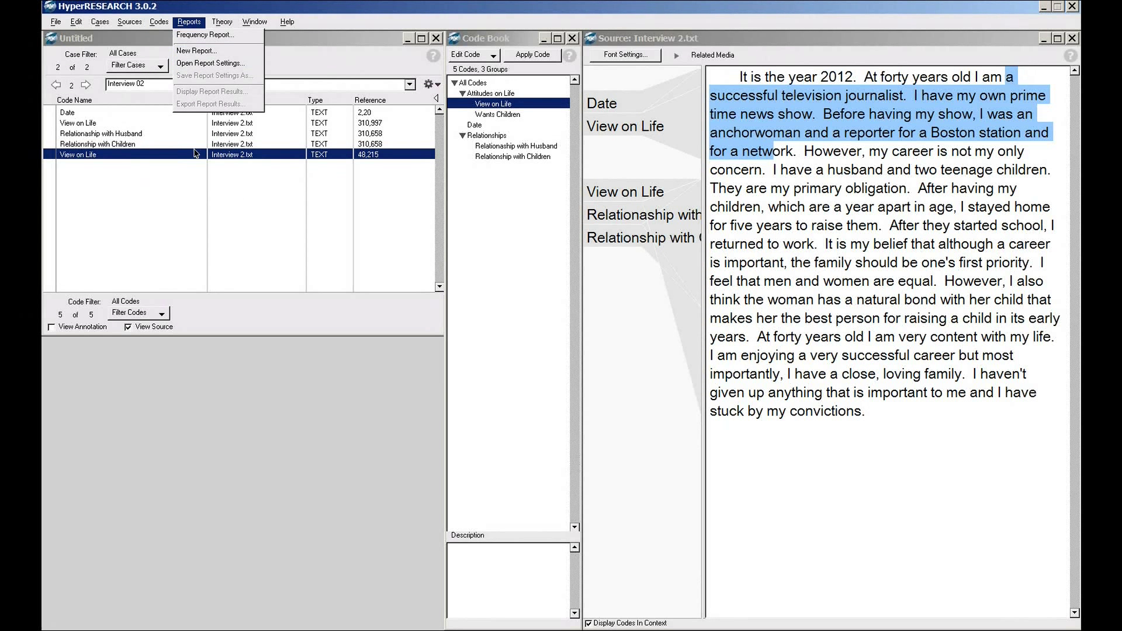
- Begin opening a different study, discarding unsaved changes to the current one
left_click(338, 23)
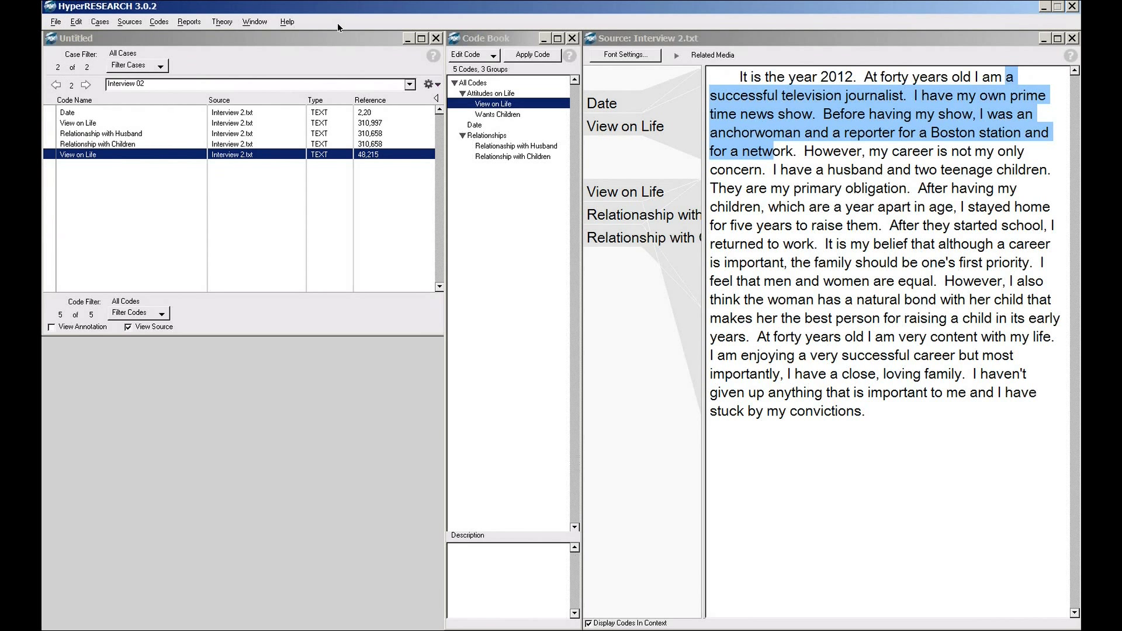
left_click(57, 23)
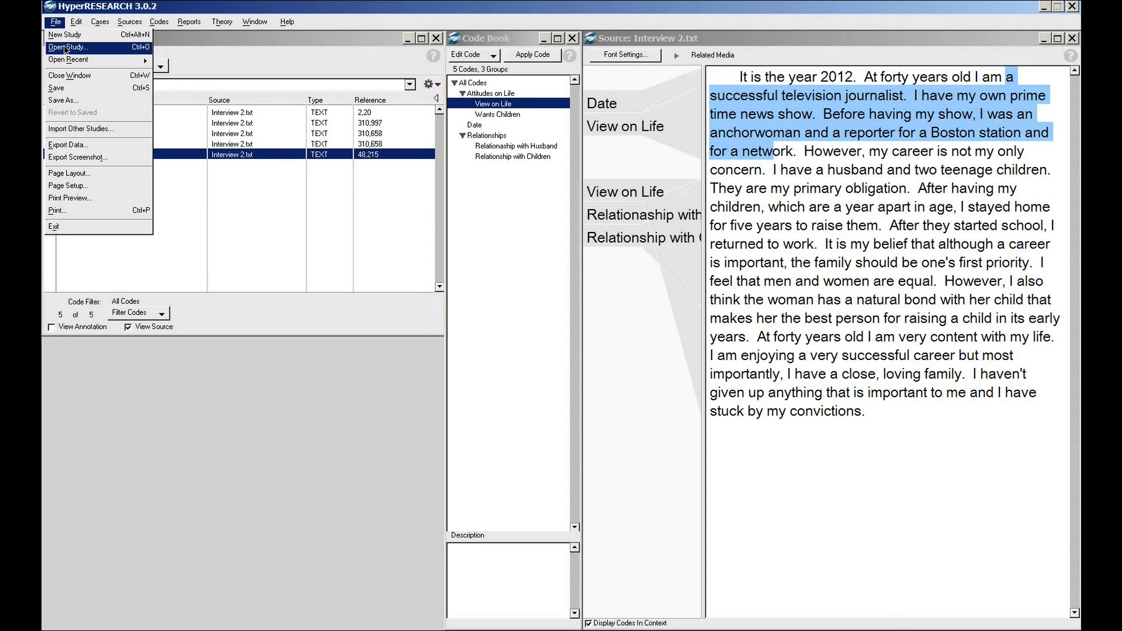
left_click(65, 47)
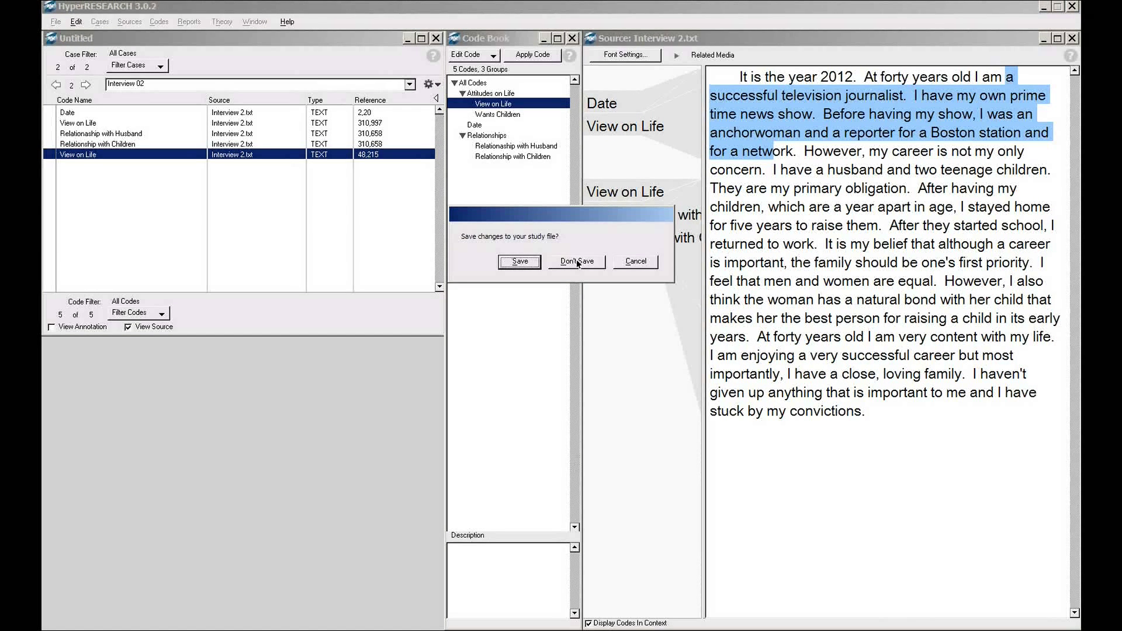
left_click(577, 263)
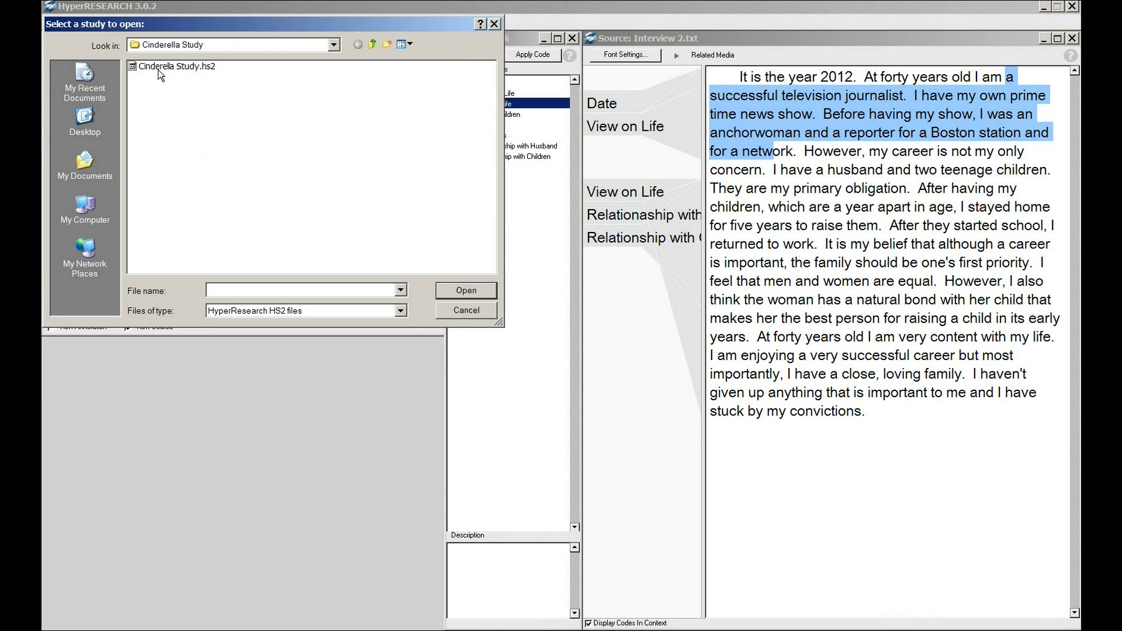
double_click(193, 66)
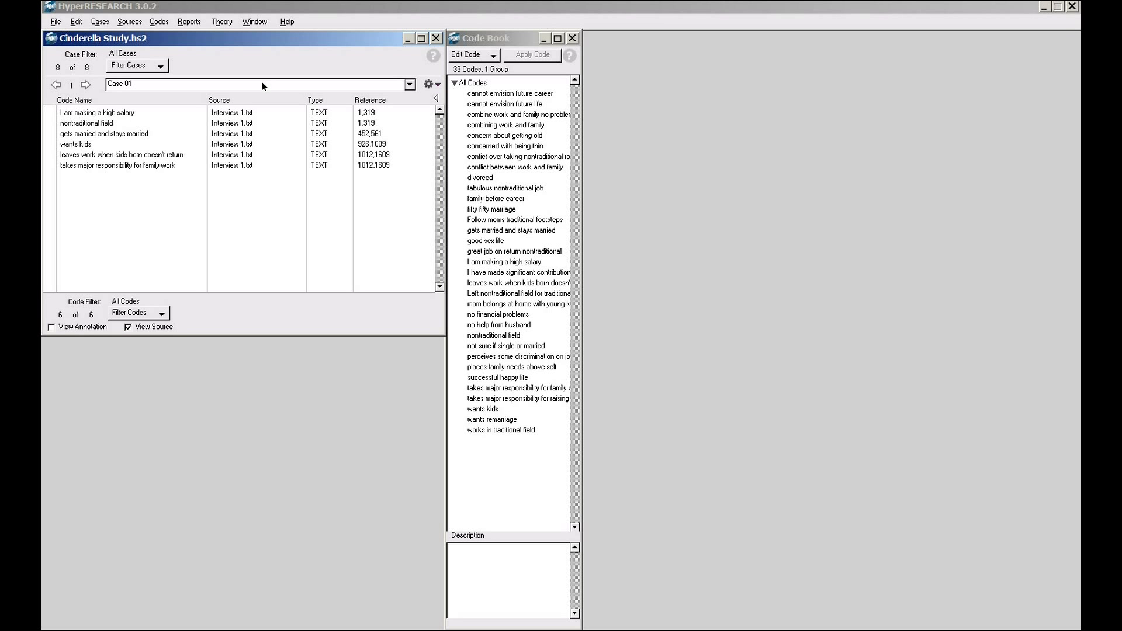
- Step through every case up to Case 08 and wrap back to Case 01
left_click(86, 84)
left_click(86, 85)
left_click(86, 85)
left_click(86, 85)
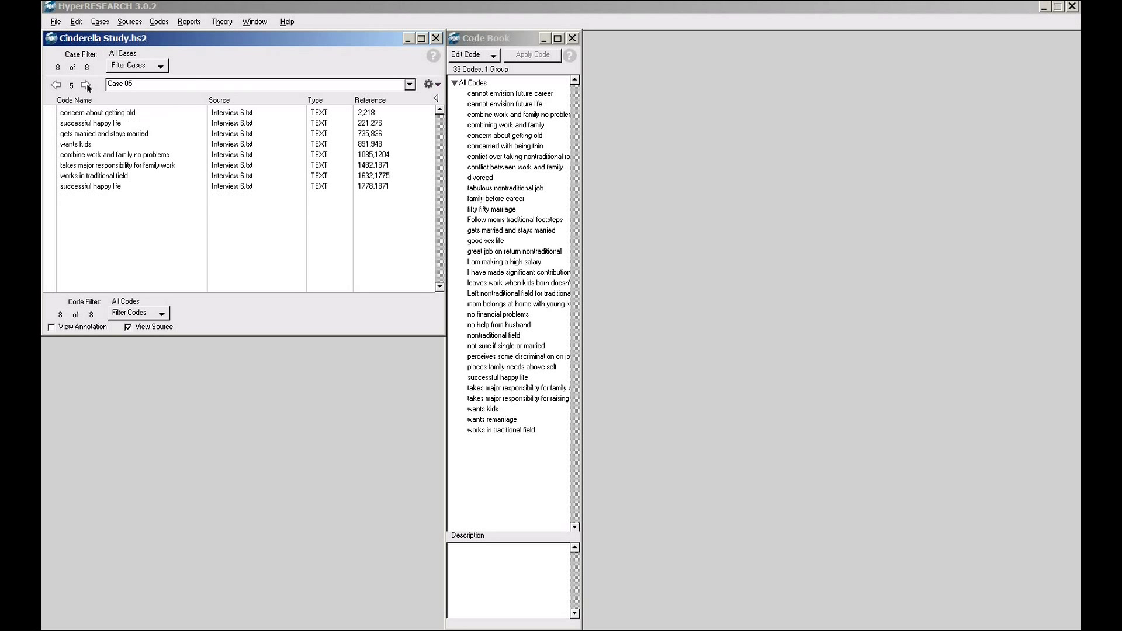
left_click(86, 85)
left_click(86, 85)
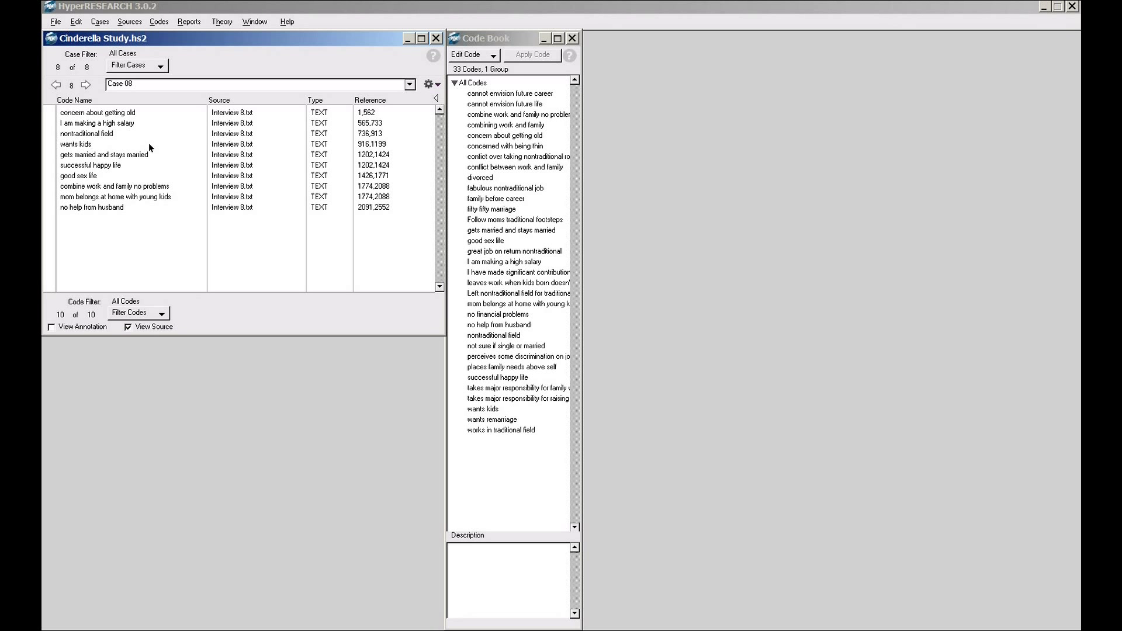
left_click(87, 85)
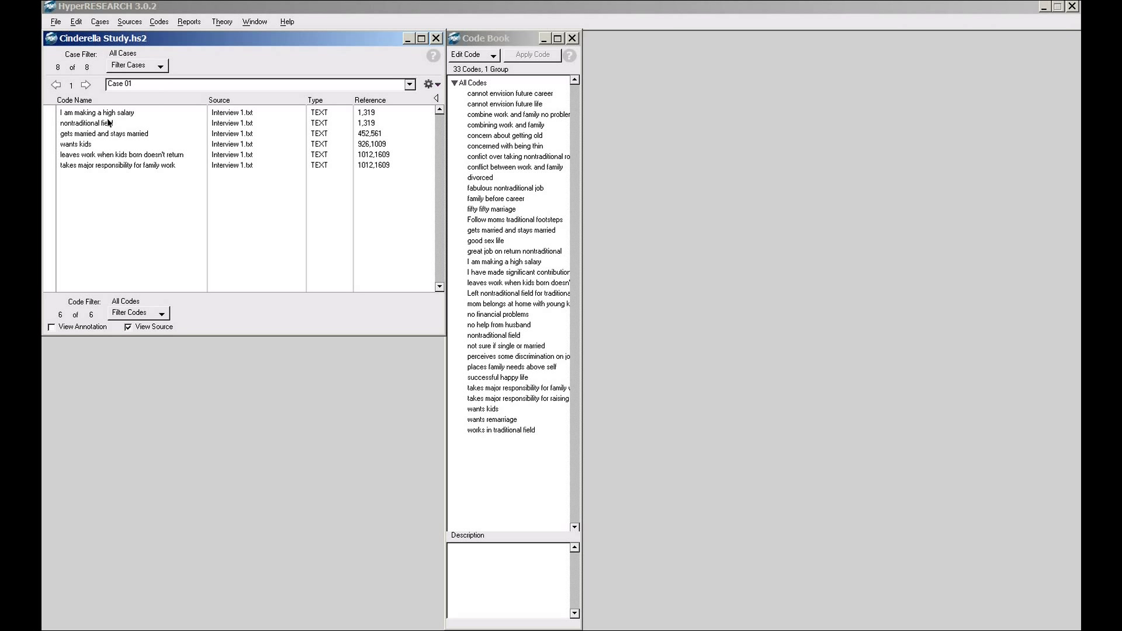
- Browse the case filter choices and the case-related commands without applying anything
left_click(162, 68)
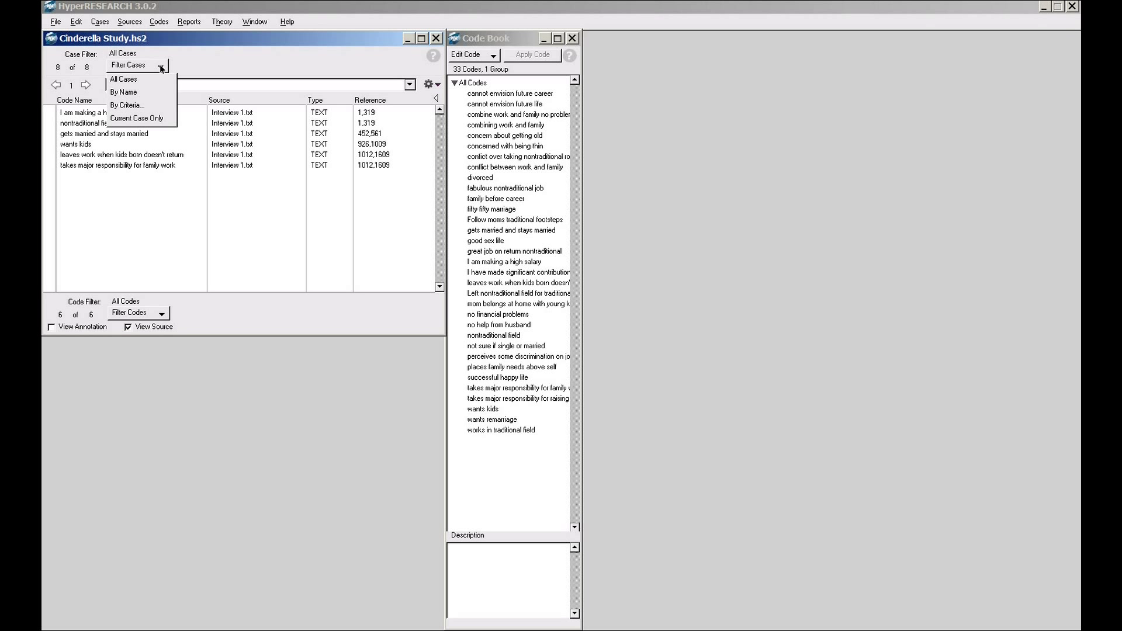
left_click(101, 24)
left_click(101, 24)
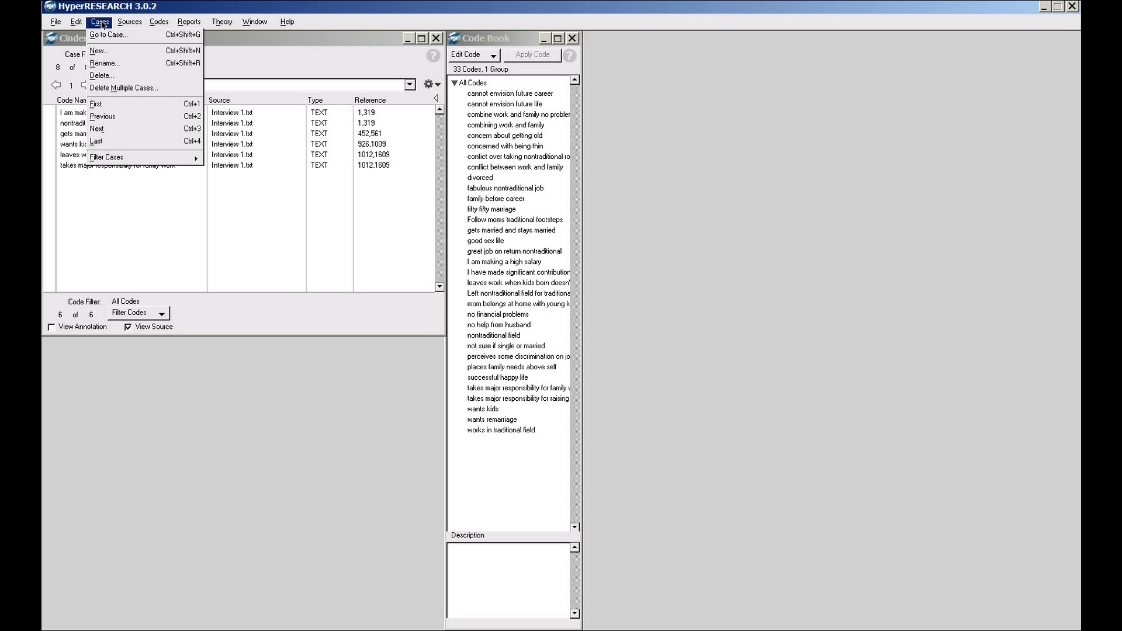
mouse_move(117, 163)
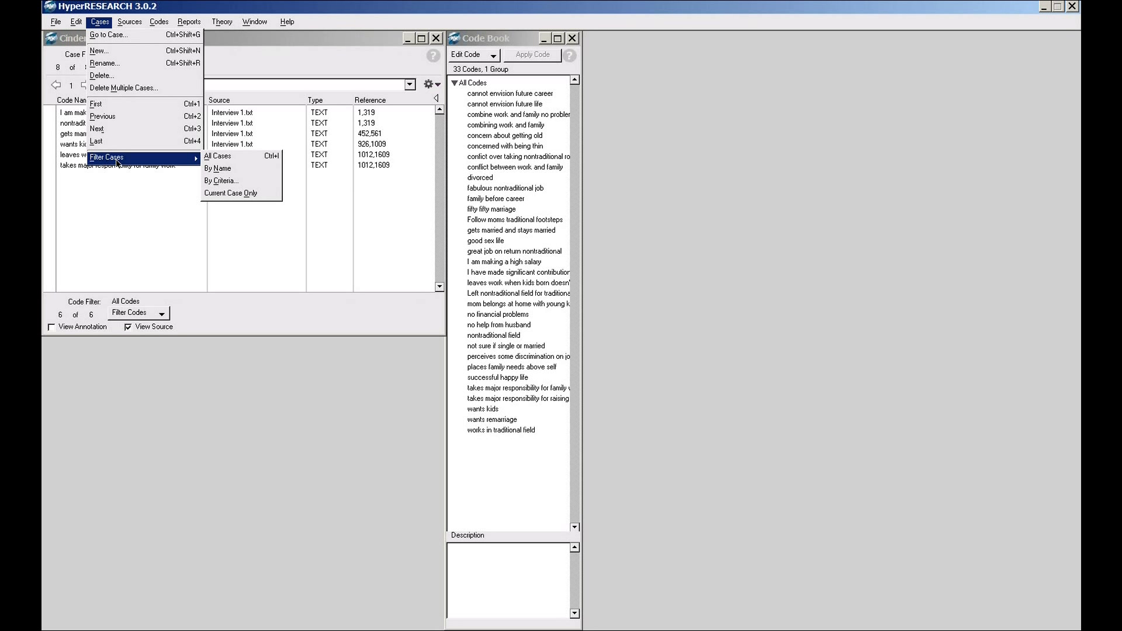
mouse_move(129, 22)
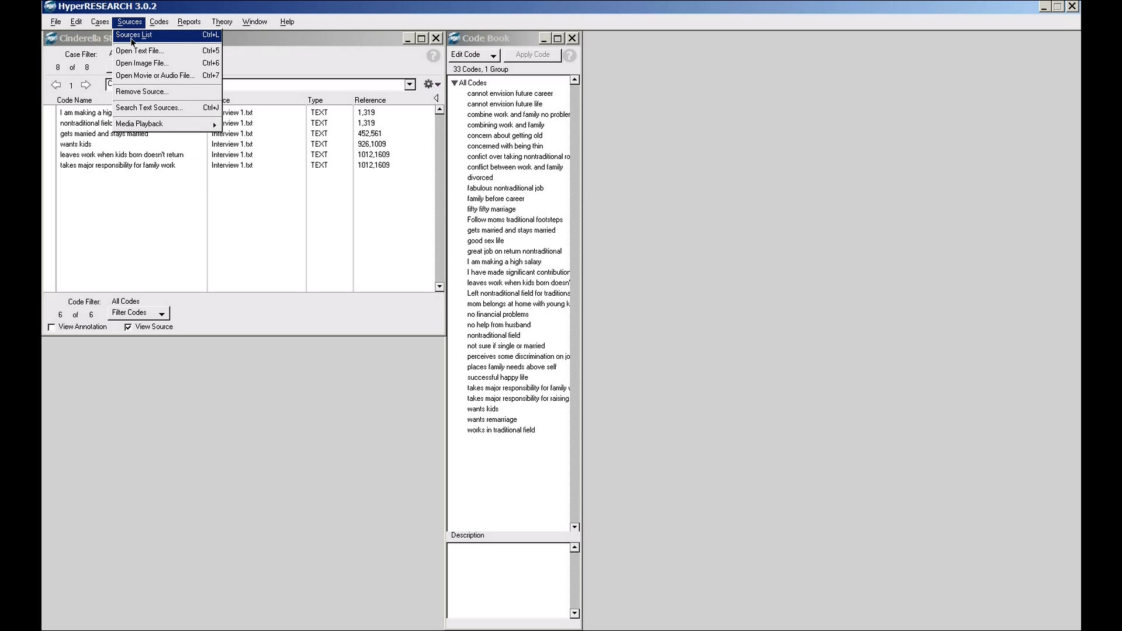
left_click(240, 54)
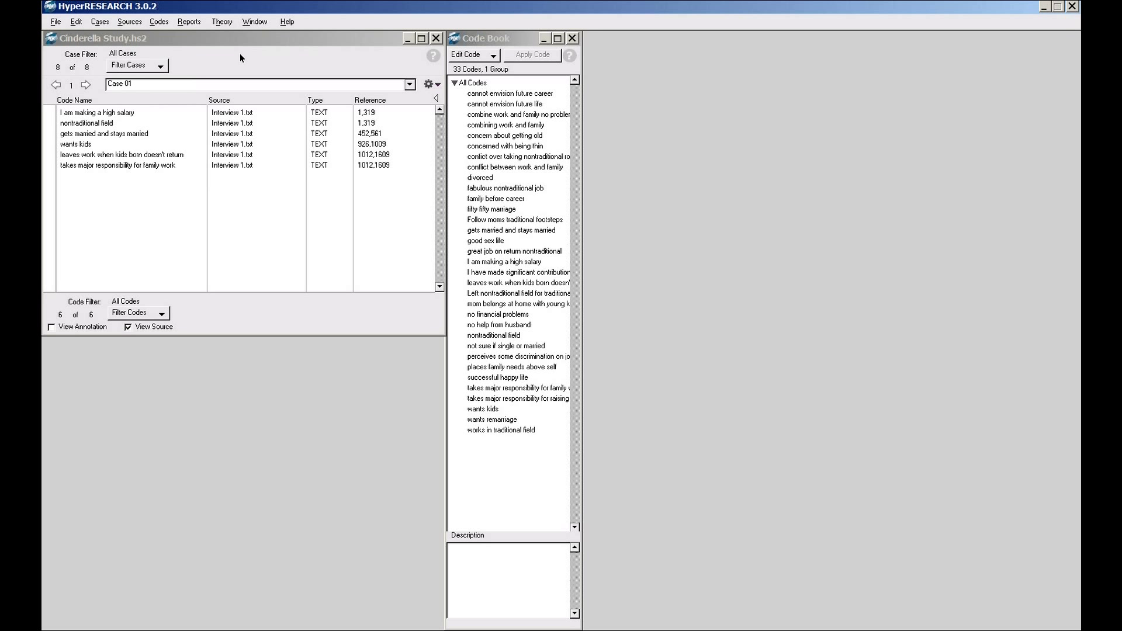
- Filter cases by name to keep only Case 01 through Case 03
left_click(161, 68)
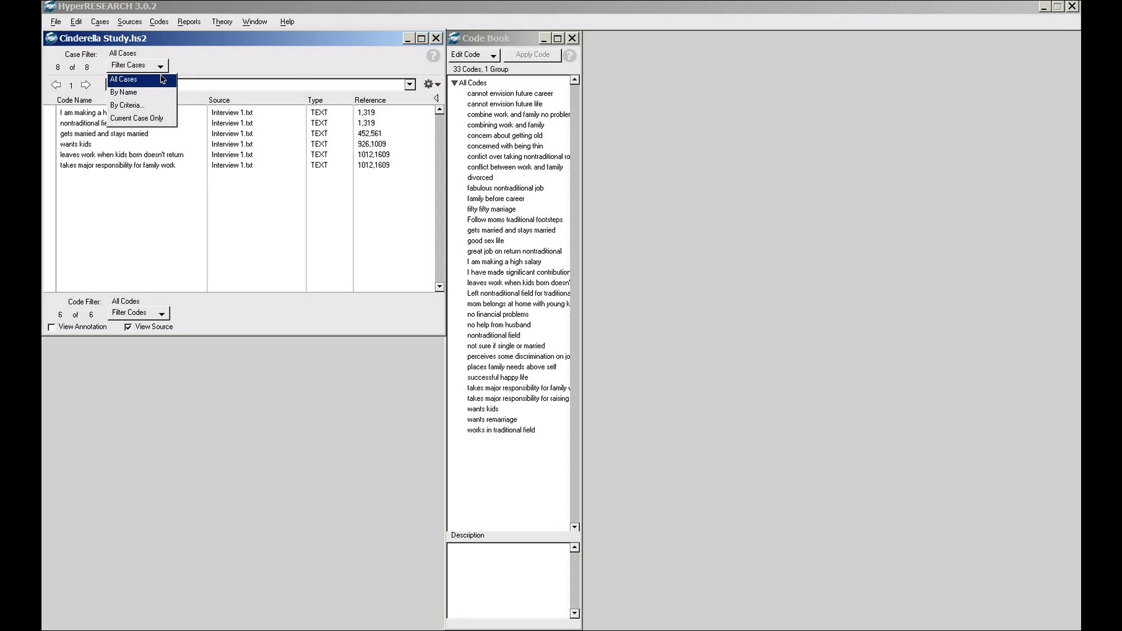
left_click(163, 93)
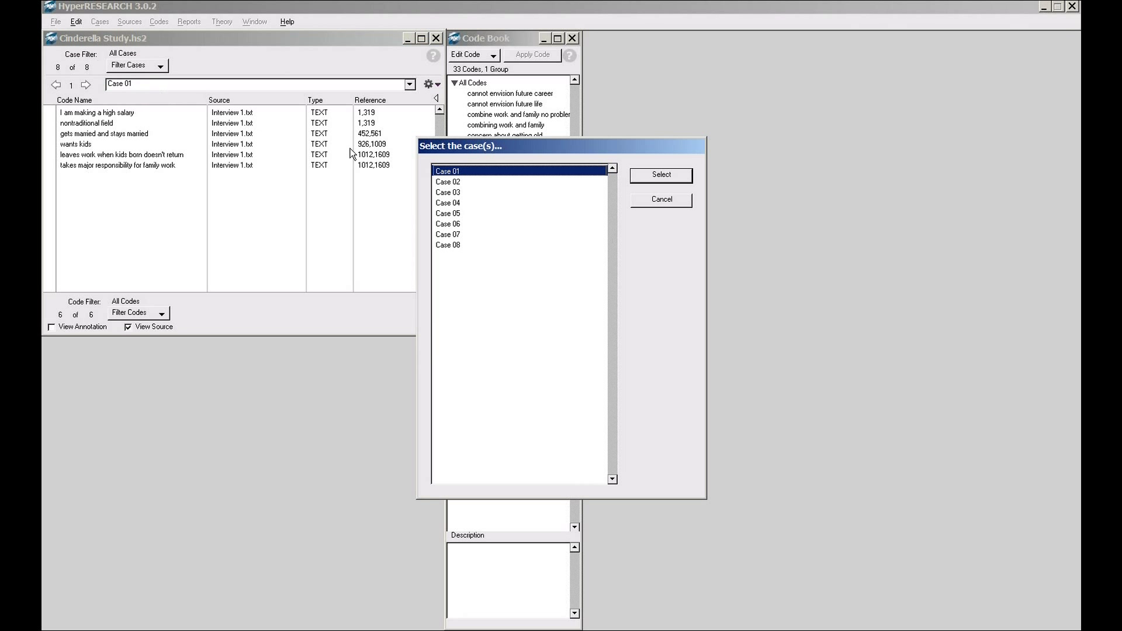
left_click(457, 182)
left_click(455, 173)
left_click(456, 192, "shift")
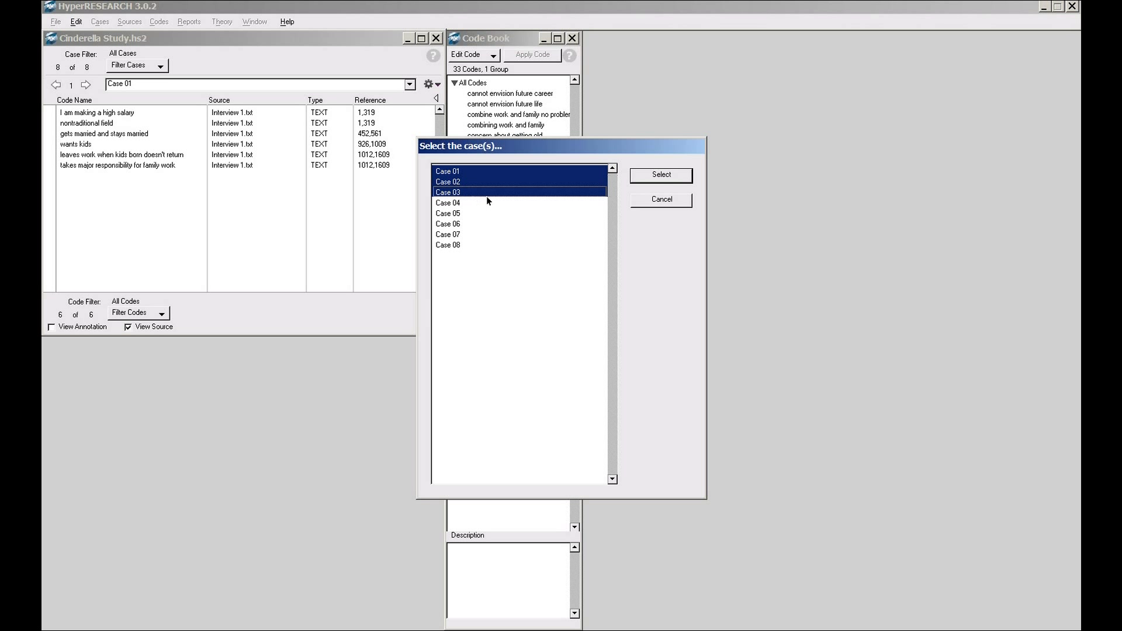
left_click(642, 176)
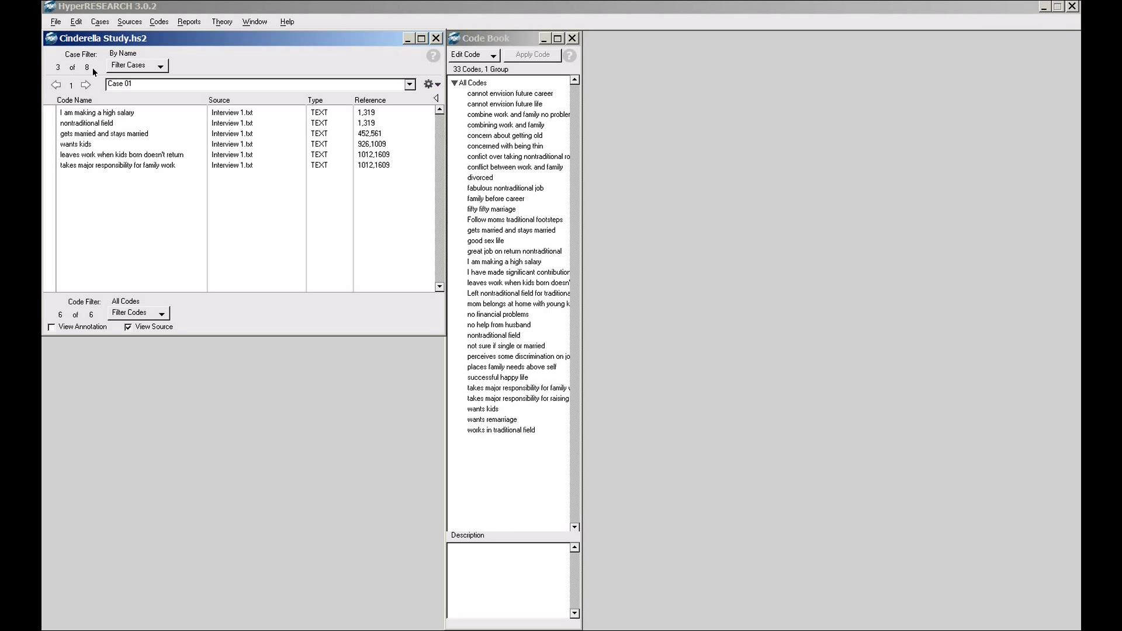
- Move forward and back through the three filtered cases, stopping on Case 02
left_click(86, 85)
left_click(86, 85)
left_click(86, 85)
left_click(86, 85)
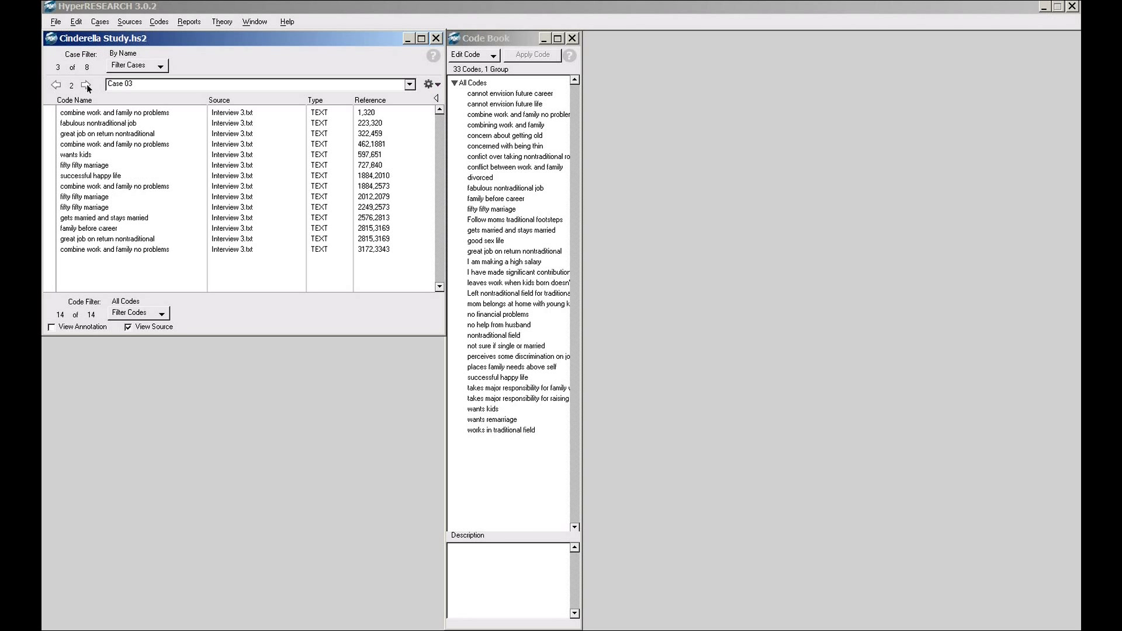
left_click(86, 85)
left_click(86, 86)
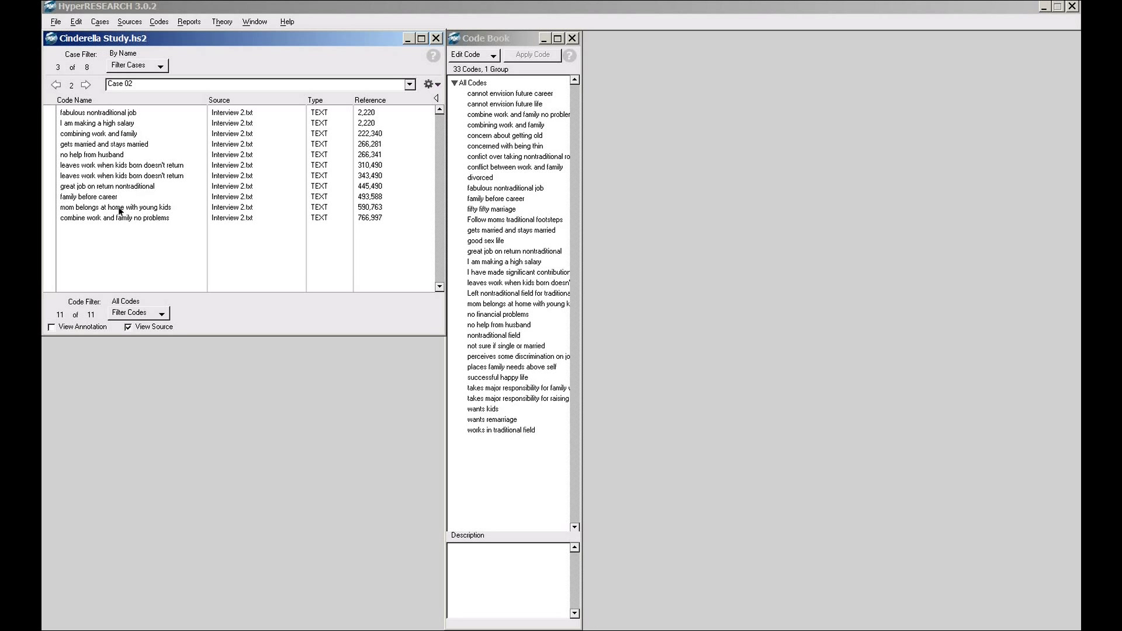
- Start a By Name code filter with fabulous nontraditional job, combining work and family, family before career
left_click(158, 316)
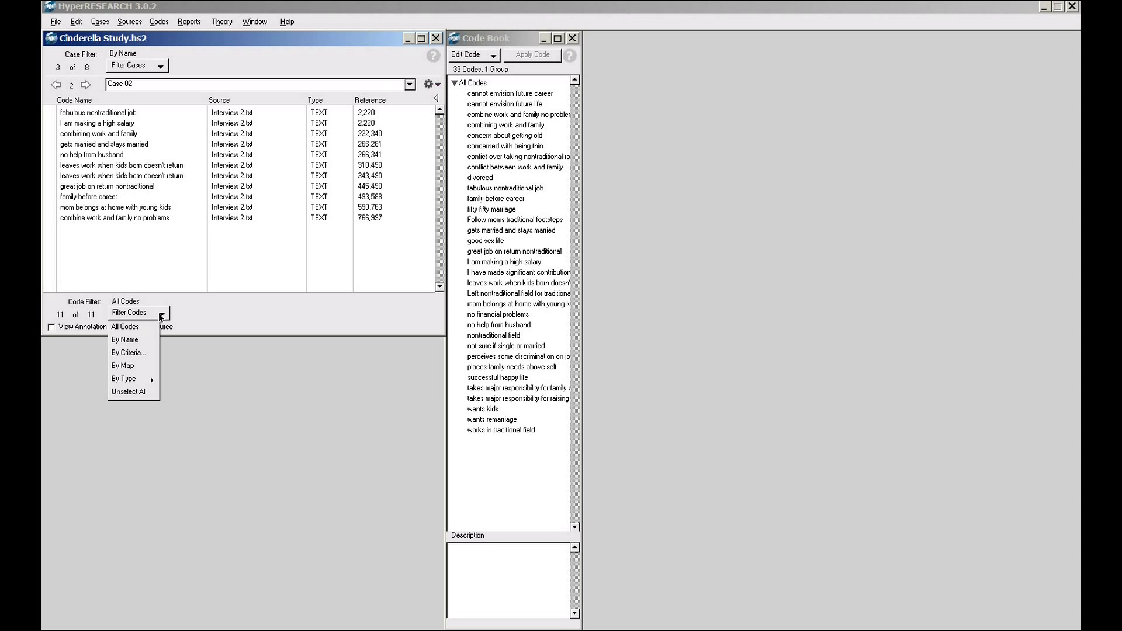
left_click(149, 343)
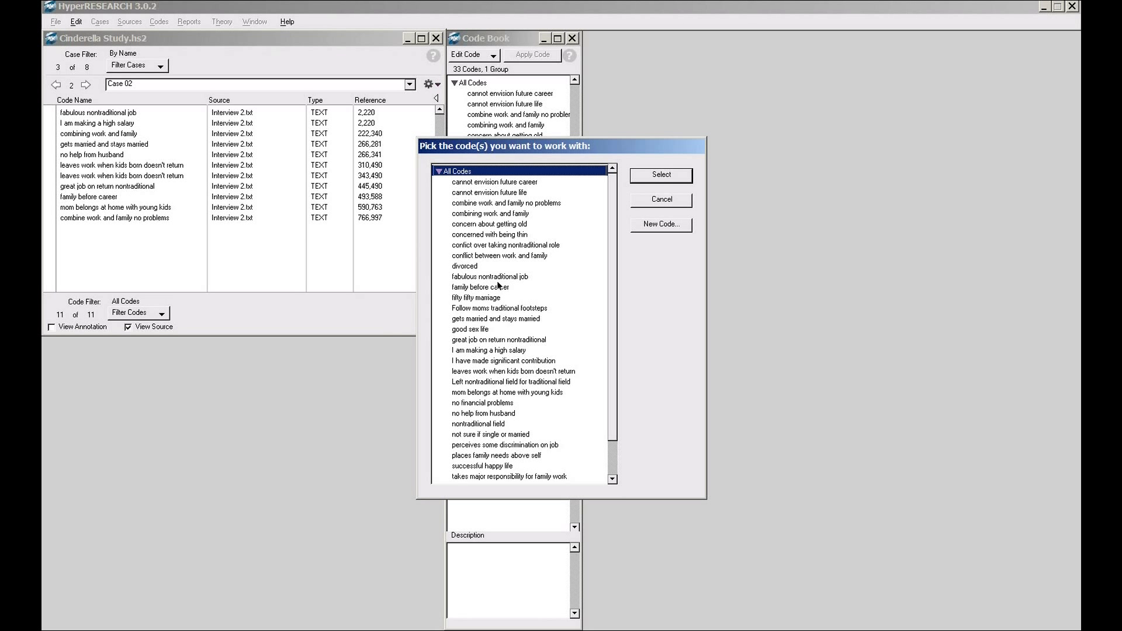
left_click(498, 278)
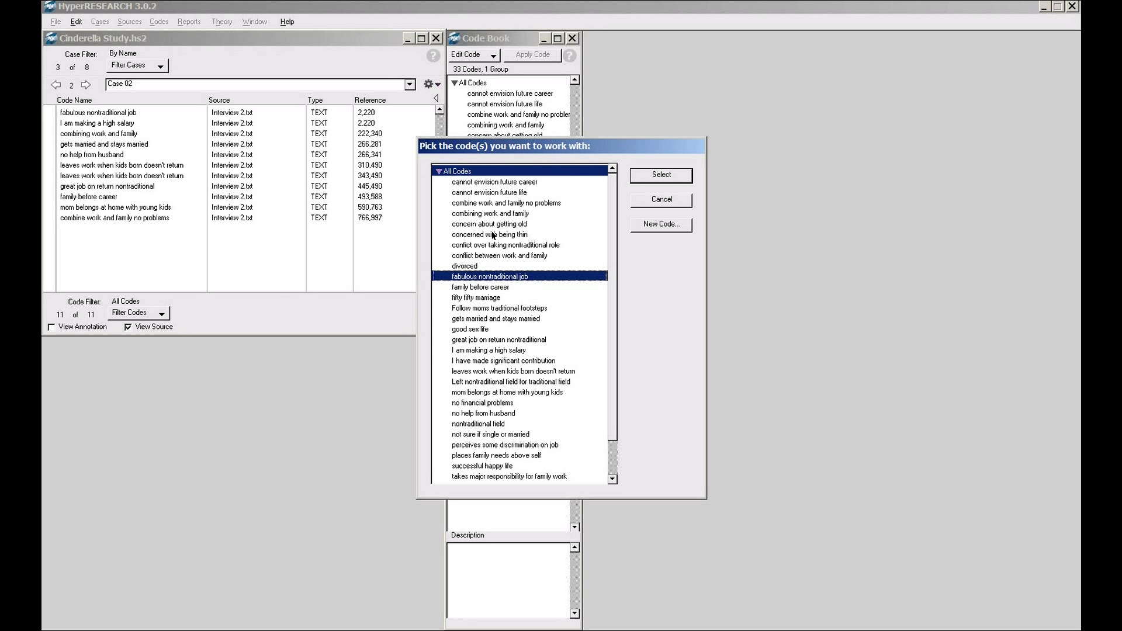
left_click(492, 215, "ctrl")
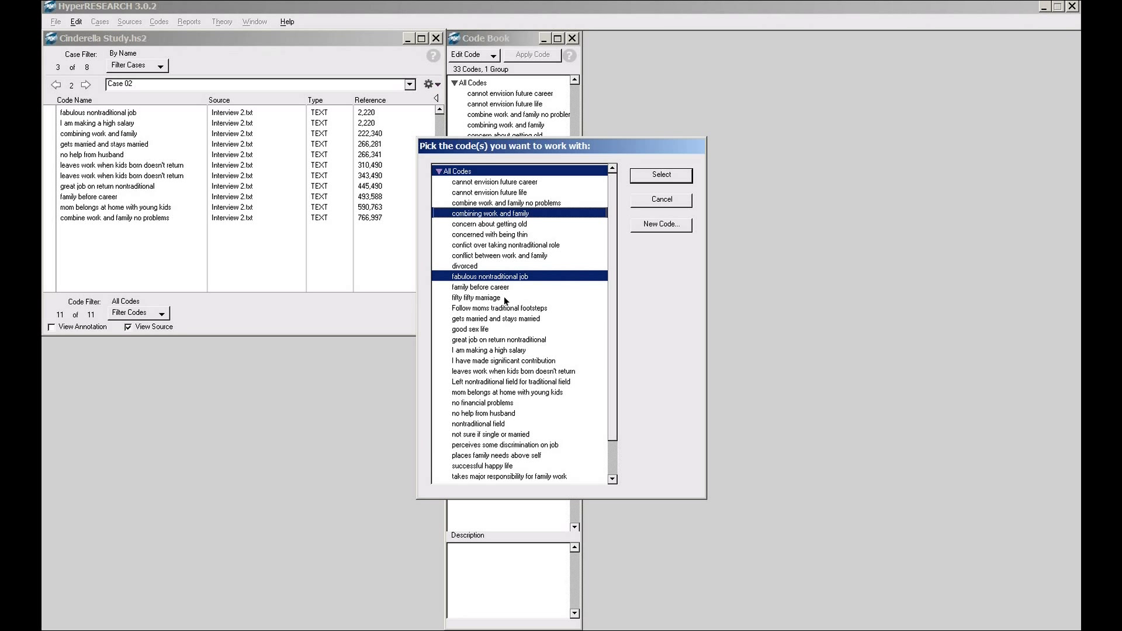
left_click(490, 288, "ctrl")
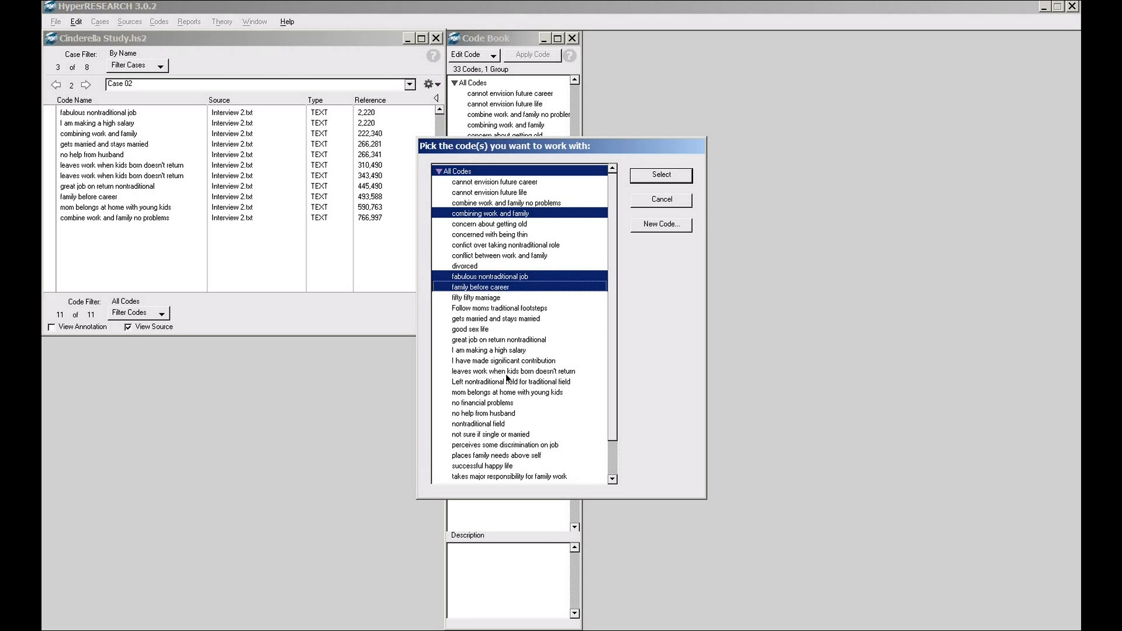
- Add high salary, significant contribution, left nontraditional field, nontraditional field, discrimination codes, and apply
left_click(503, 350, "ctrl")
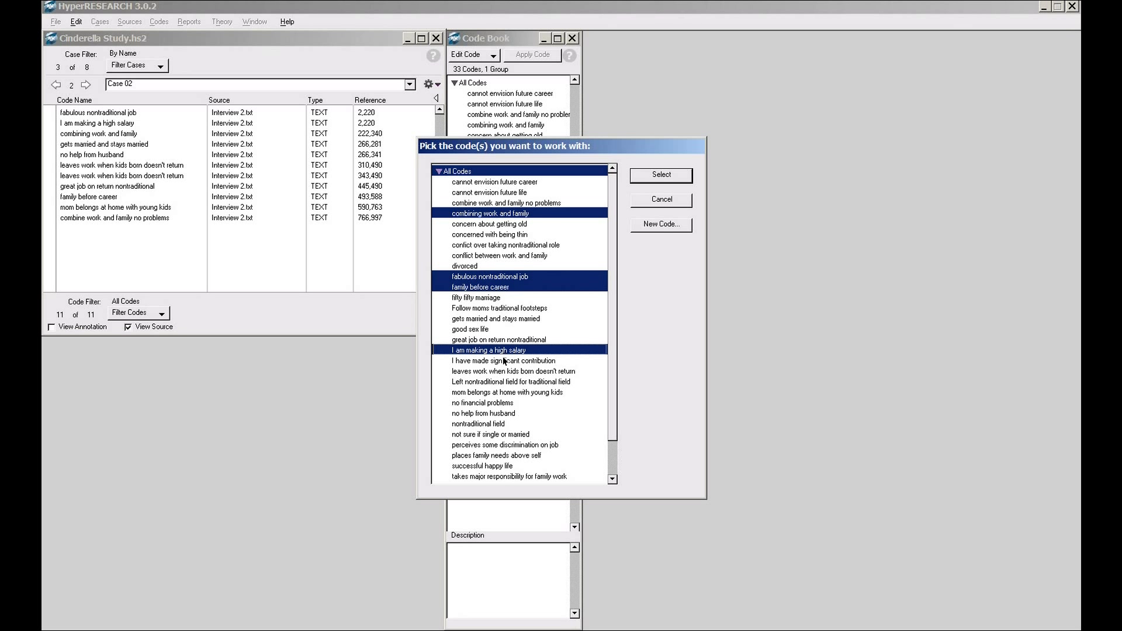
left_click(504, 362, "ctrl")
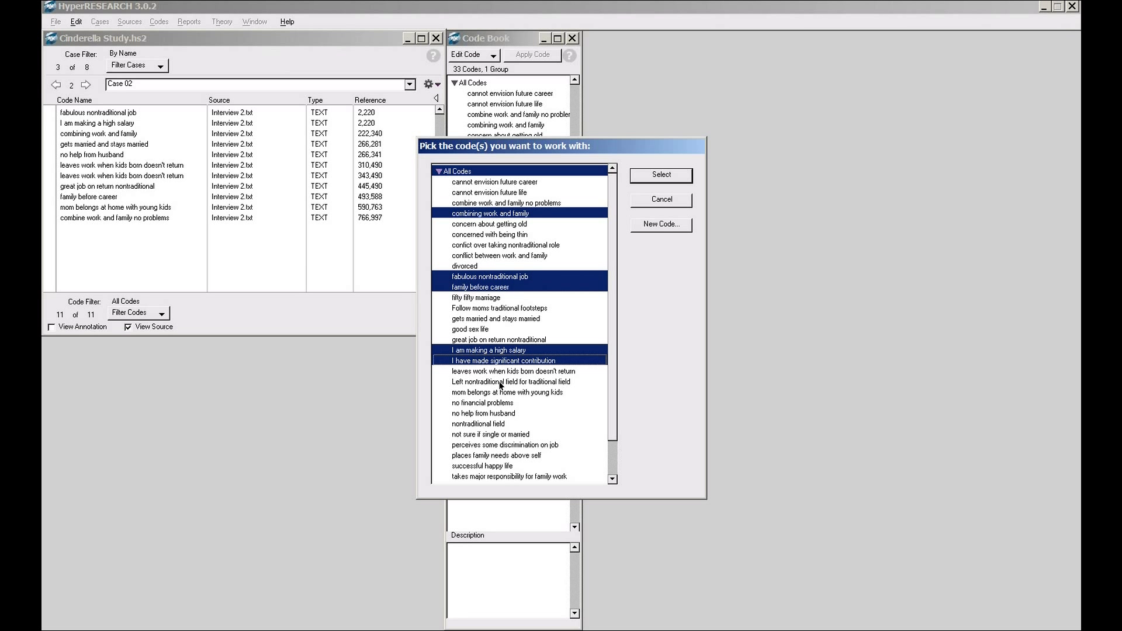
left_click(501, 383, "ctrl")
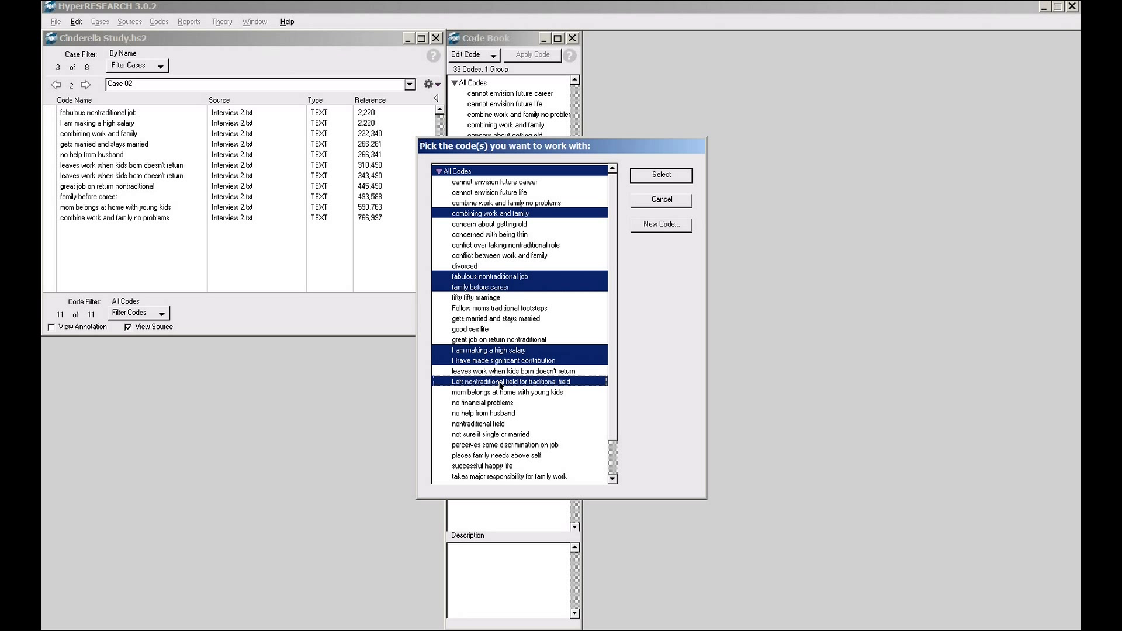
left_click(479, 426, "ctrl")
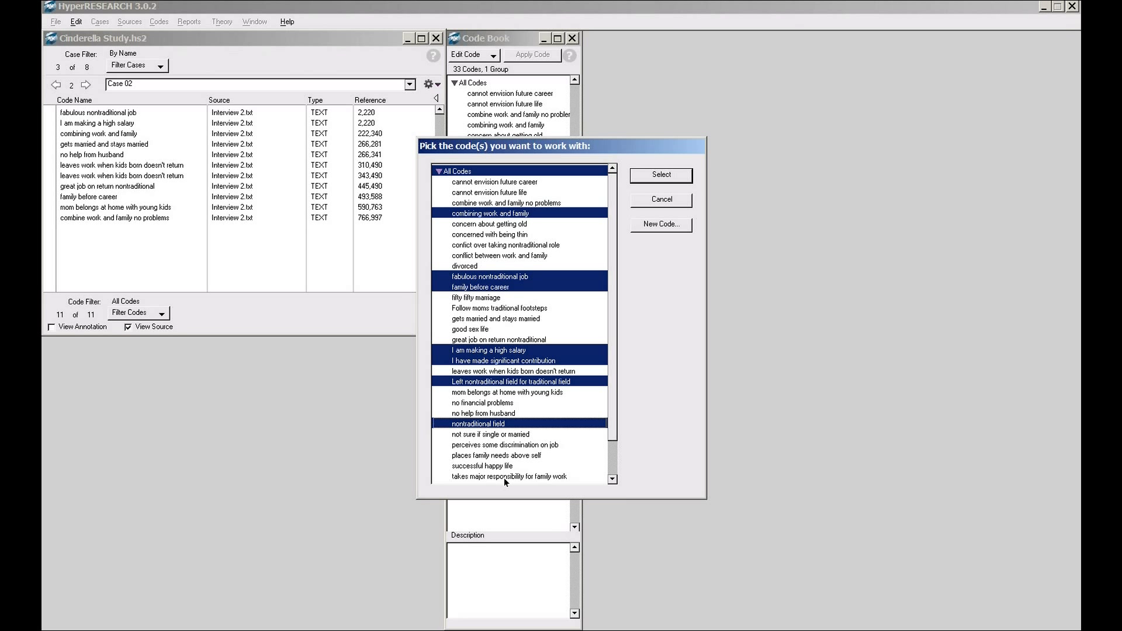
left_click(536, 446, "ctrl")
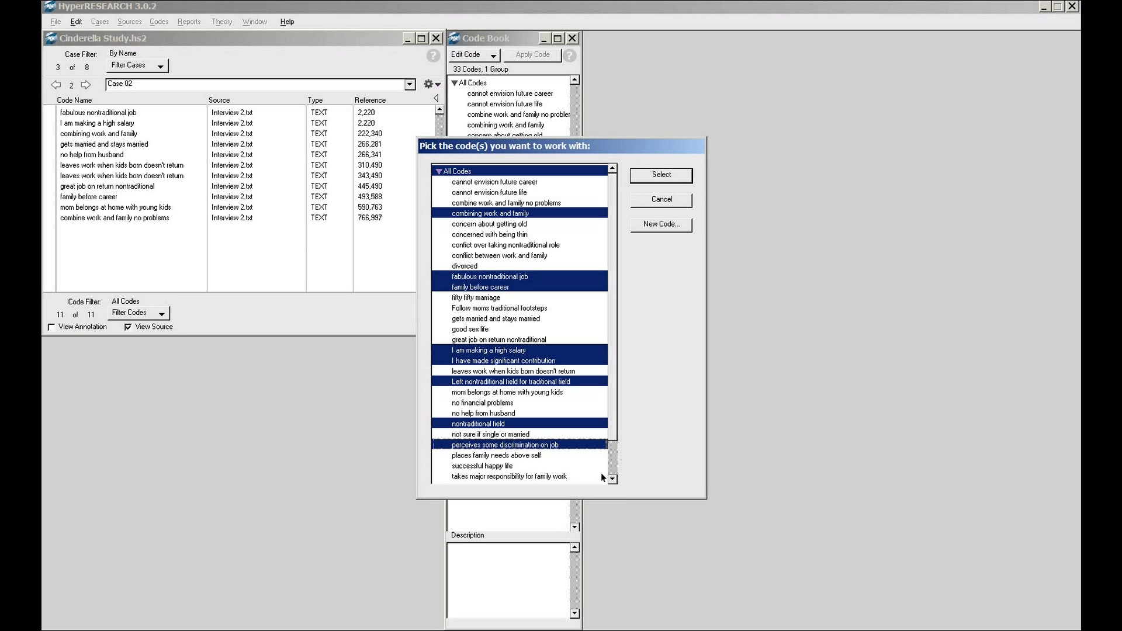
left_click(646, 179)
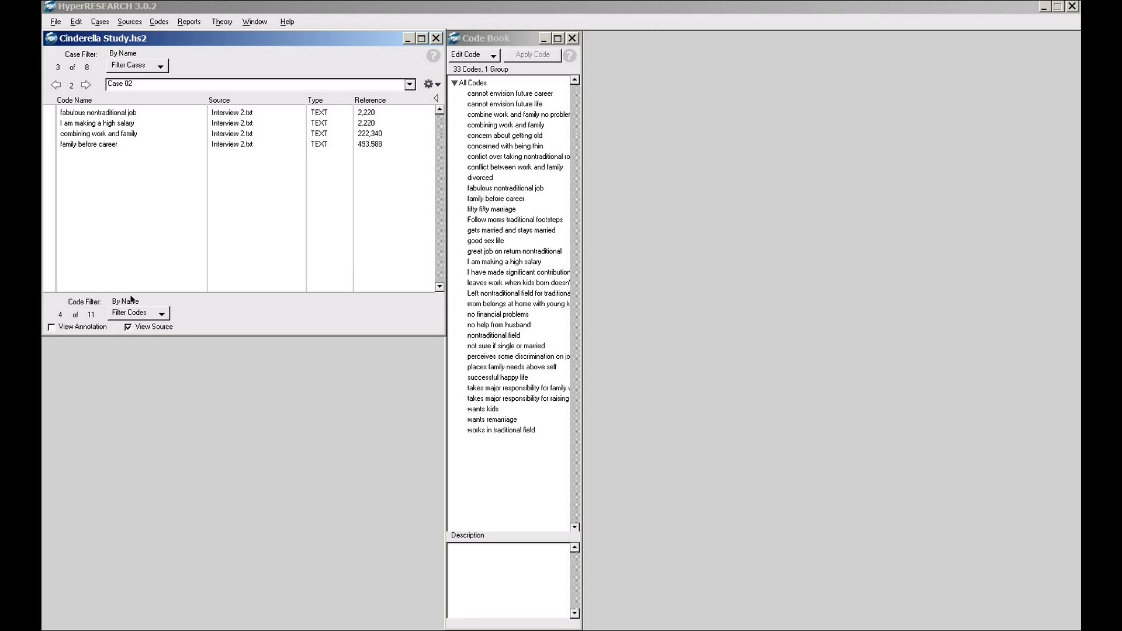
- Advance to Case 03 and then return to Case 01
left_click(86, 86)
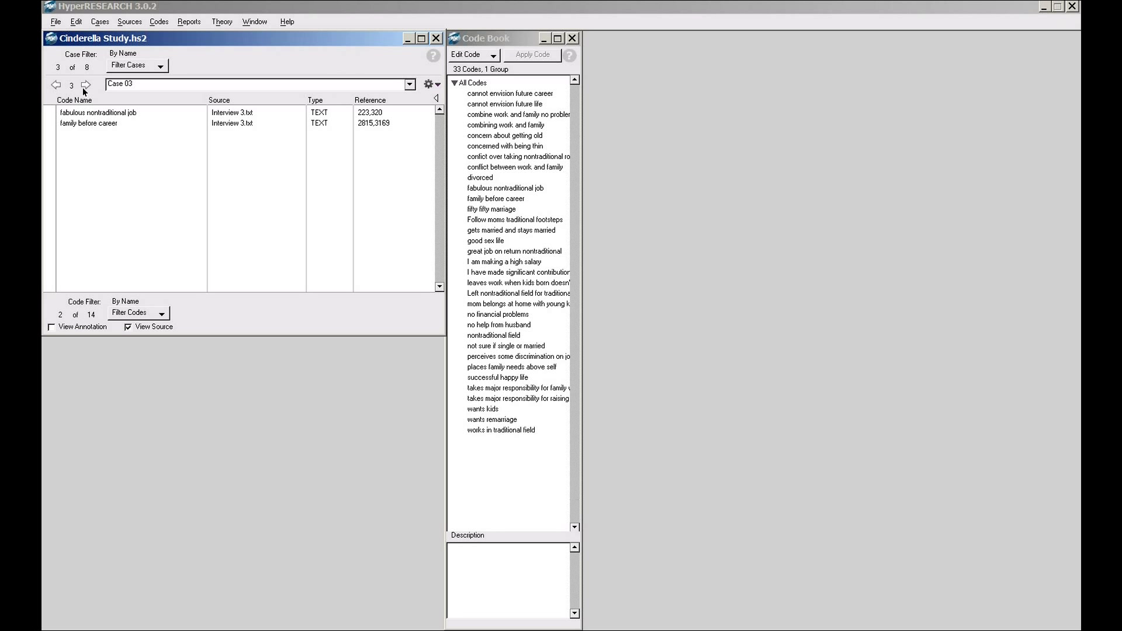
left_click(85, 85)
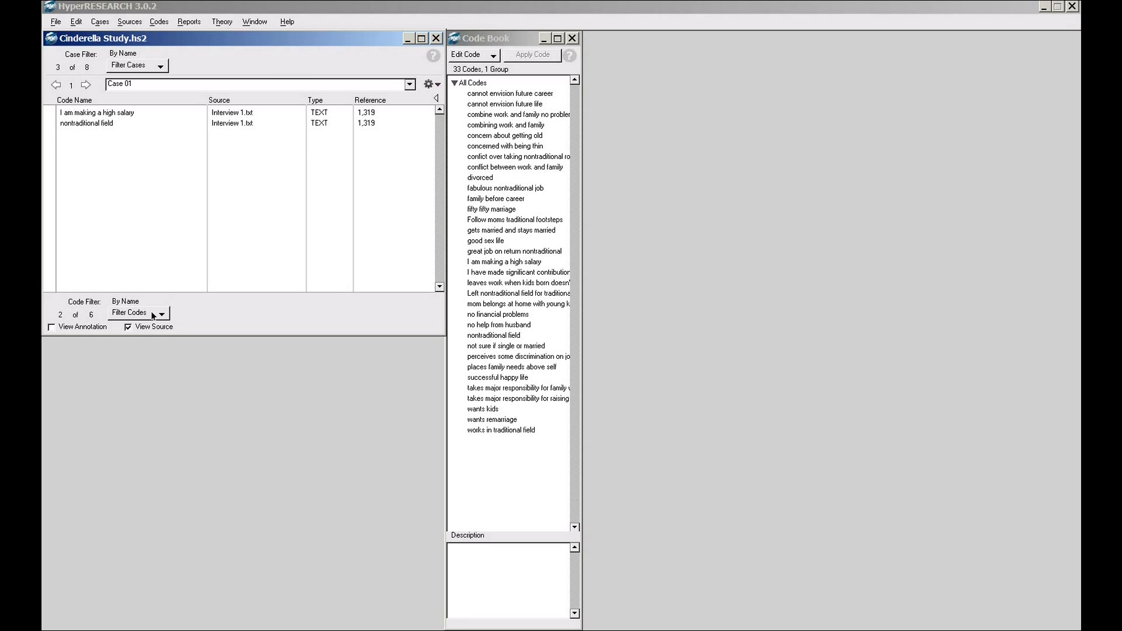
left_click(189, 22)
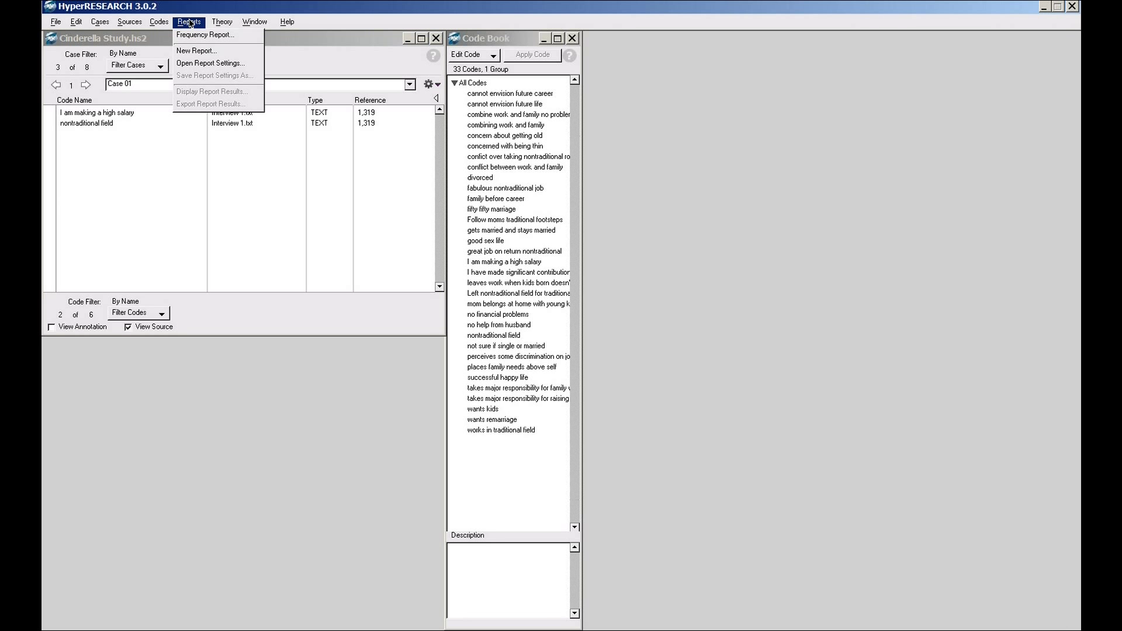
- Display a single-page report with code names, source names and source material, no hyperlinks or frequency
left_click(196, 52)
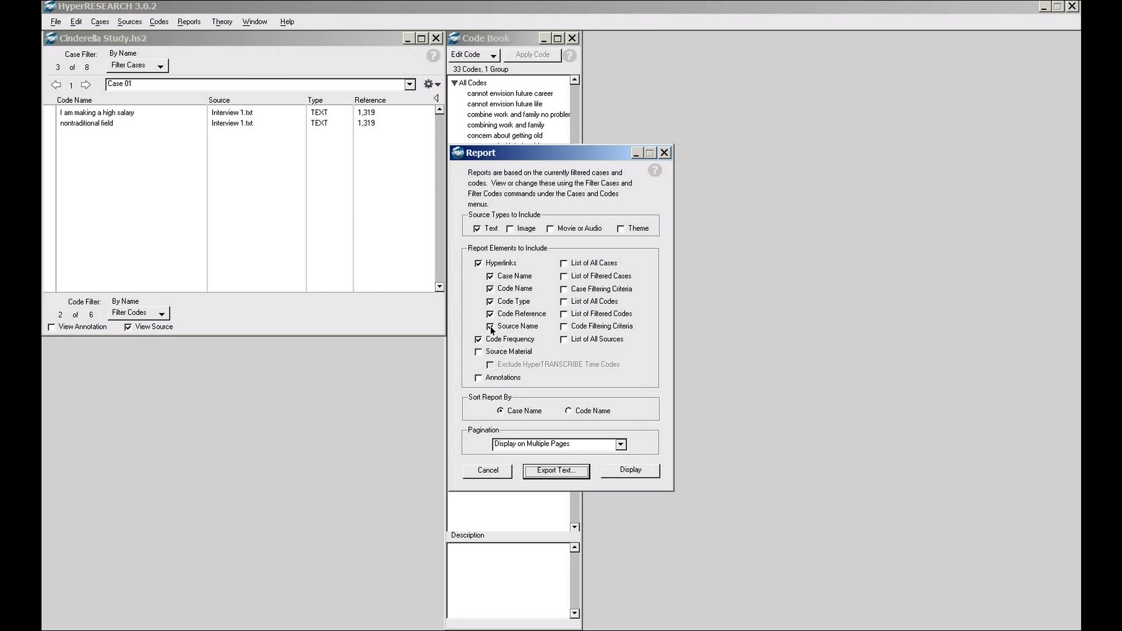
left_click(480, 352)
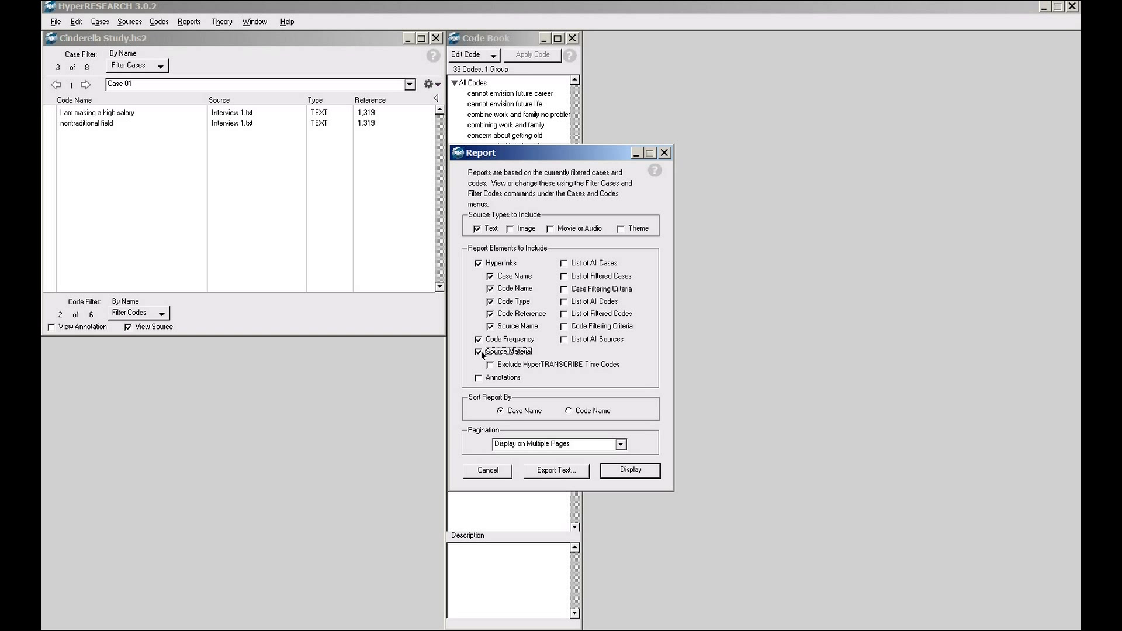
left_click(482, 264)
left_click(490, 290)
left_click(491, 327)
left_click(480, 341)
left_click(620, 444)
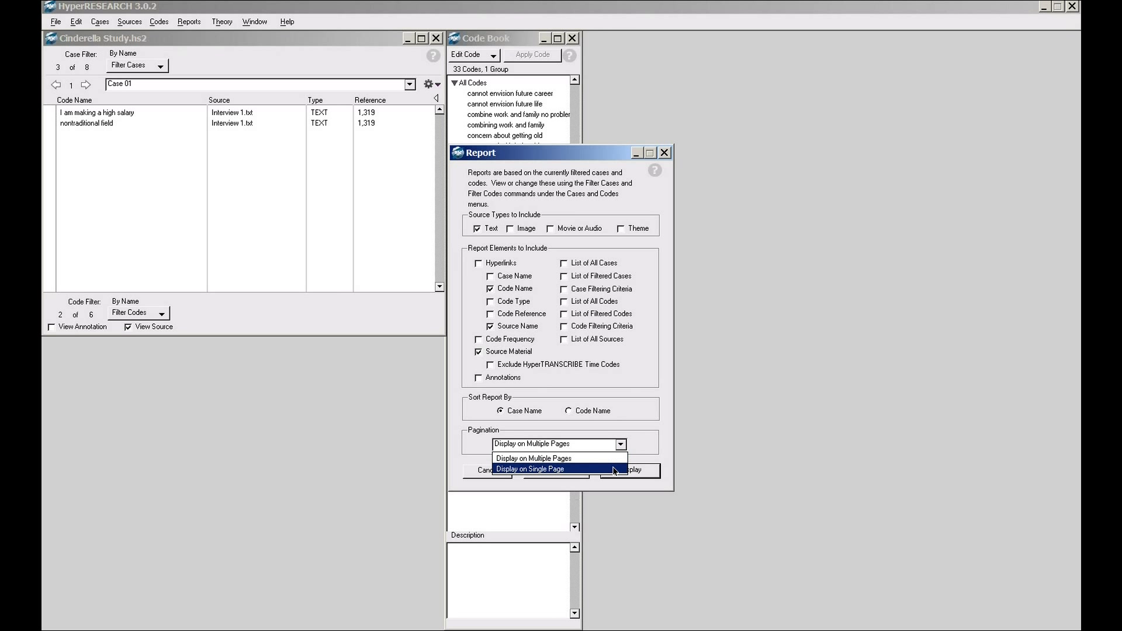
left_click(614, 469)
left_click(618, 473)
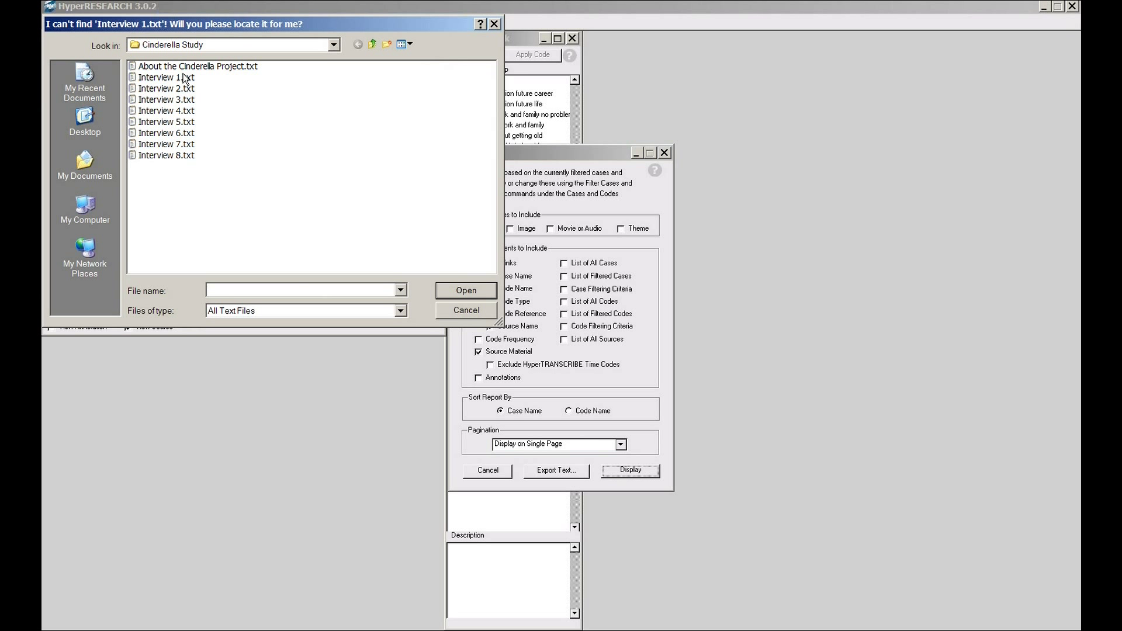
- Locate Interview 1.txt, confirm all sources share its folder, and move Report 1 right
double_click(170, 78)
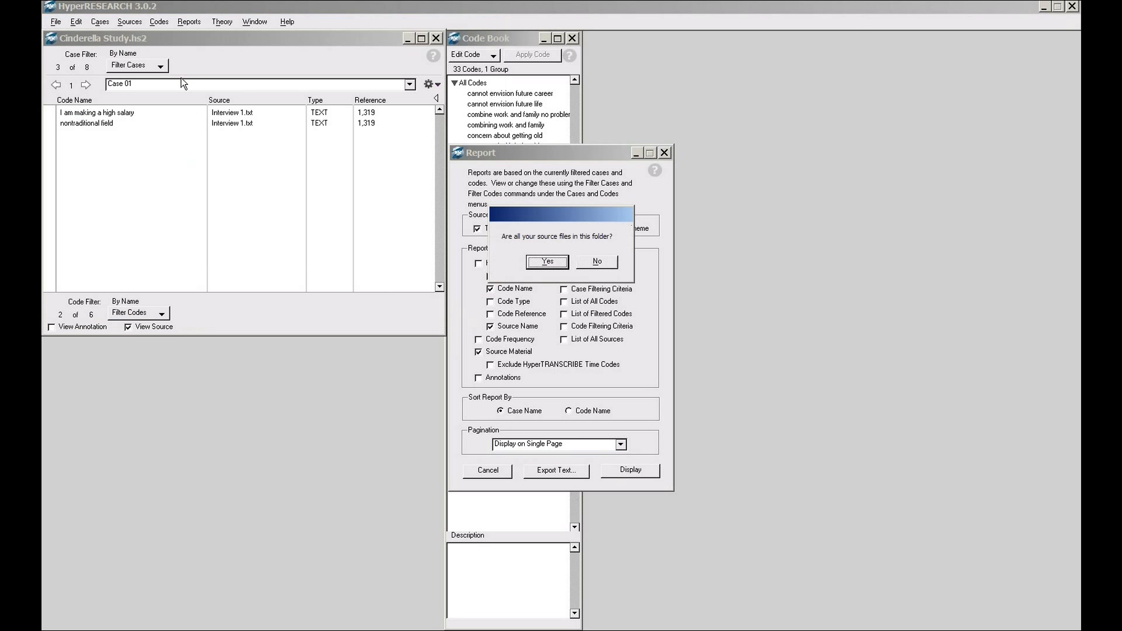
left_click(547, 261)
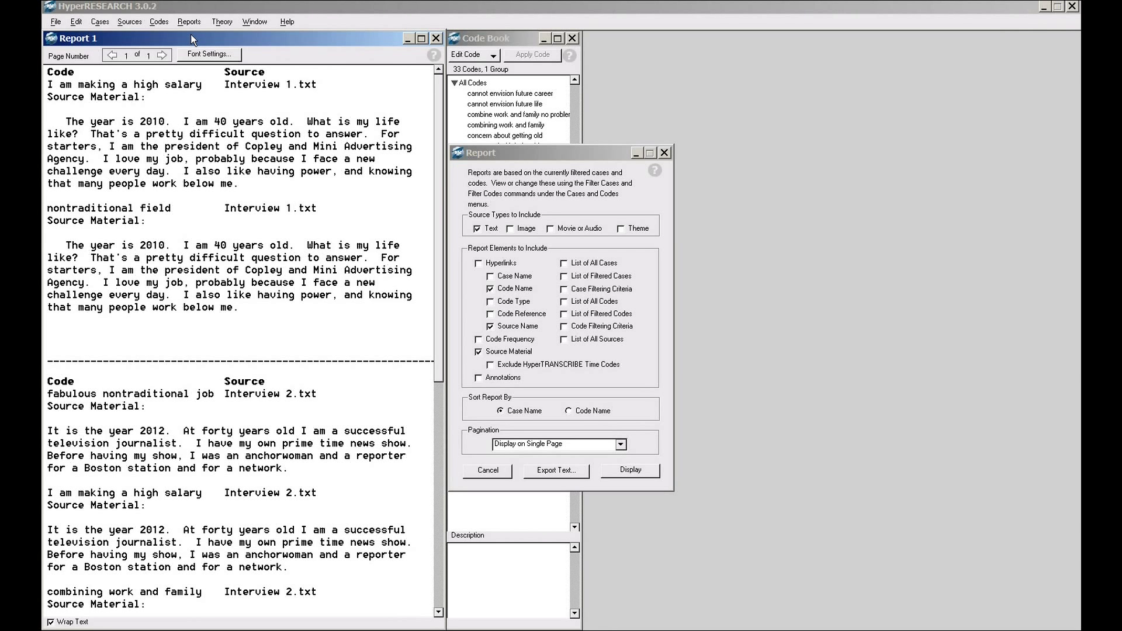
left_click_drag(193, 39, 743, 41)
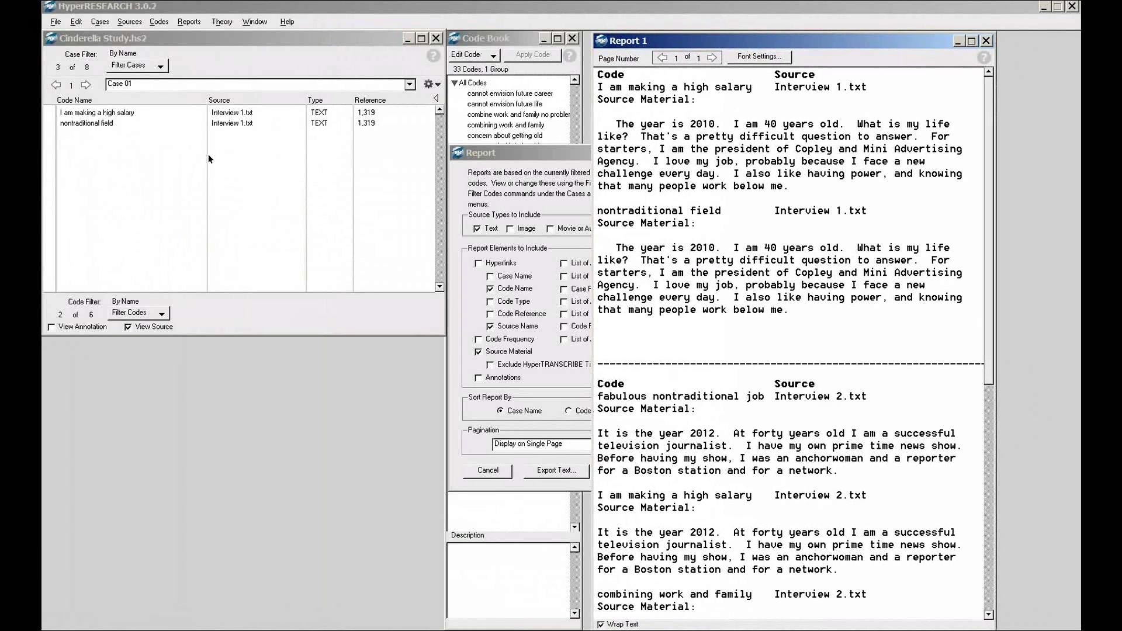
- Show Case 03, then close Report 1 and the report settings dialog
left_click(61, 86)
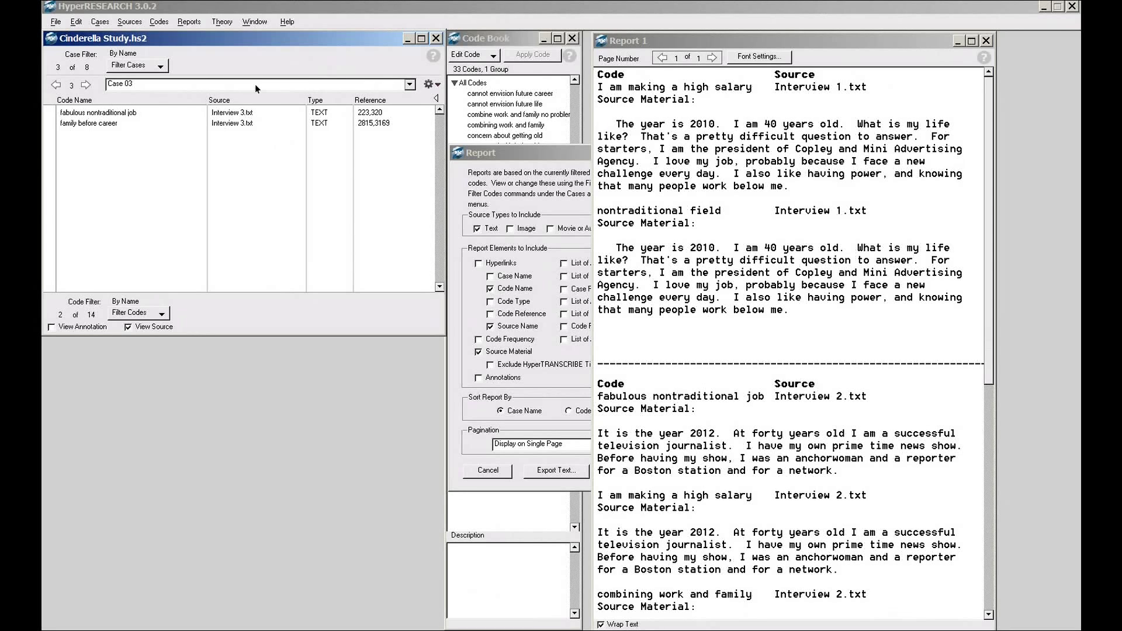
left_click_drag(678, 38, 510, 44)
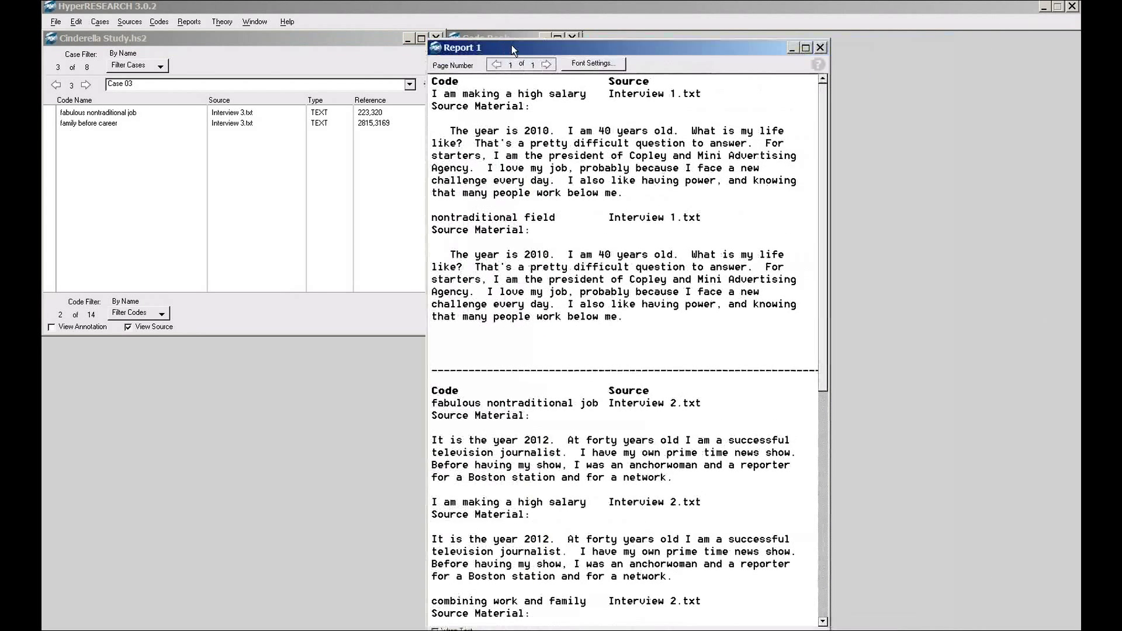
left_click(821, 48)
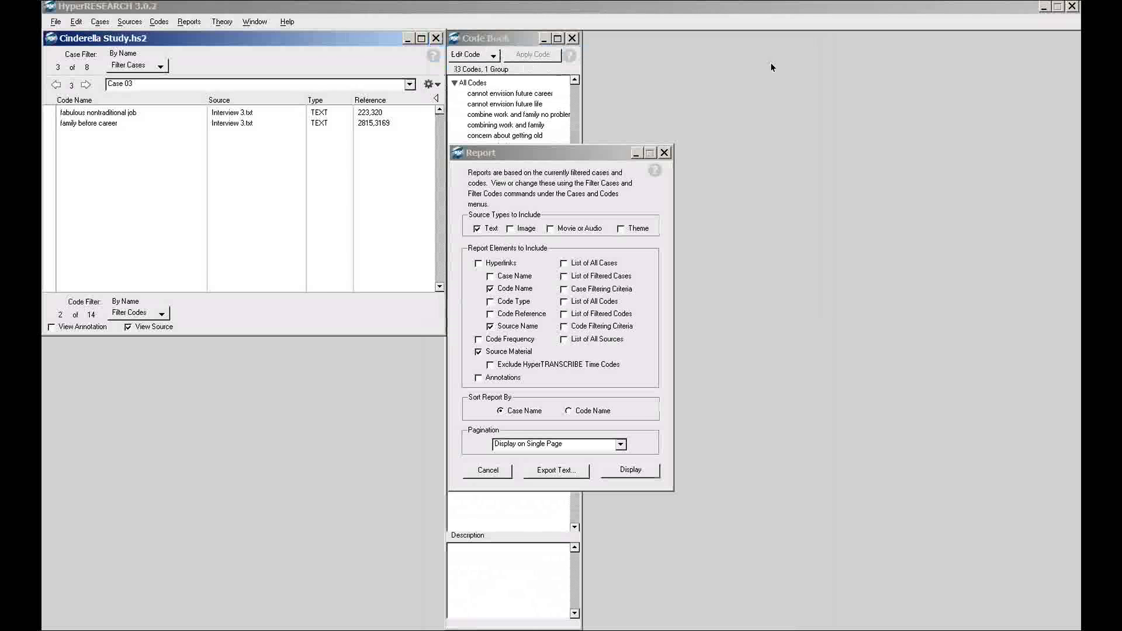
left_click(664, 152)
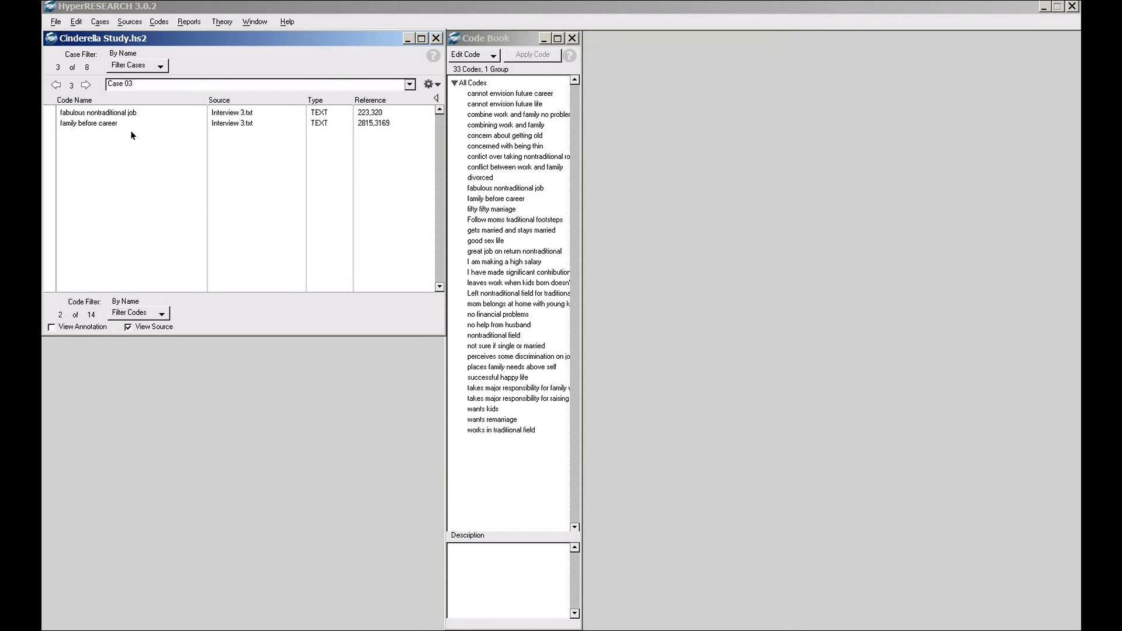
- Reset the case and code filters to All, then start filtering cases by criteria
left_click(161, 69)
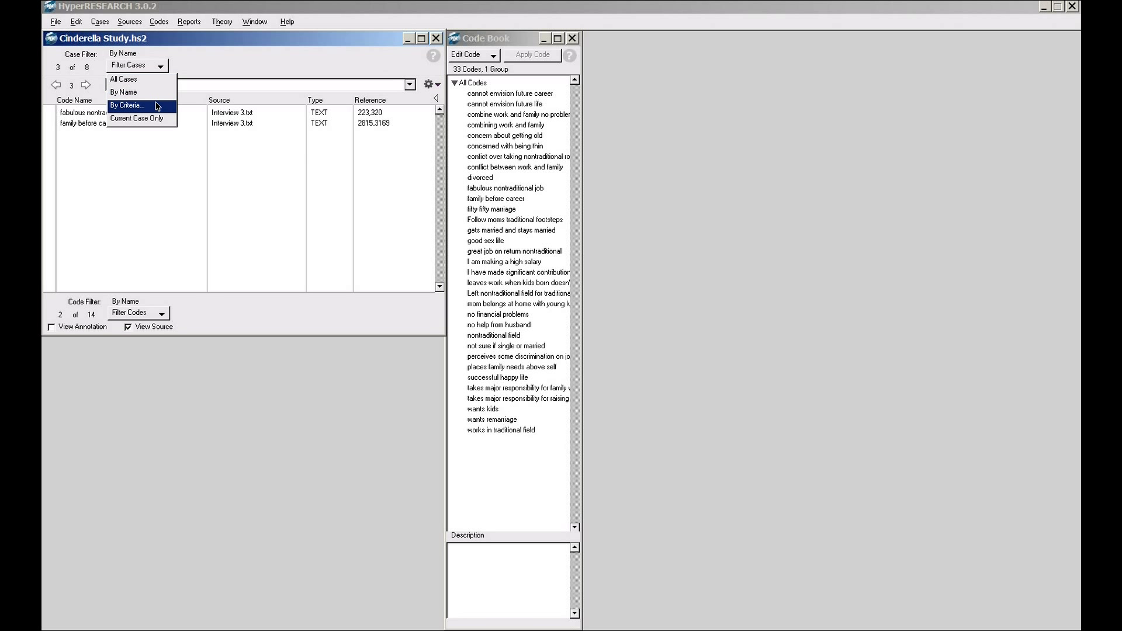
left_click(152, 80)
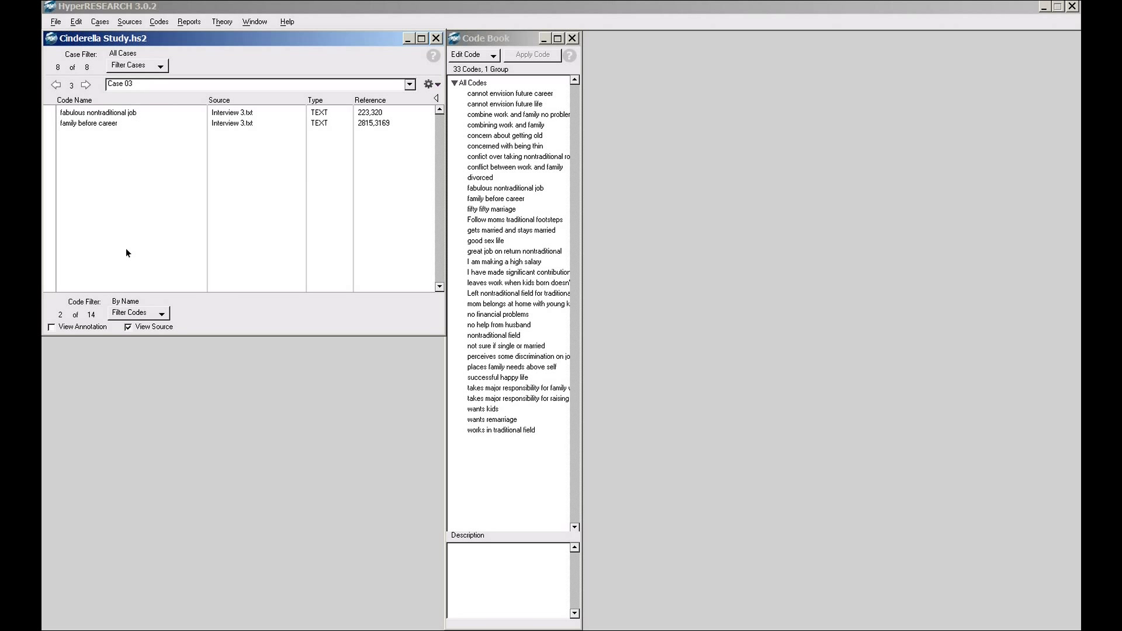
left_click(155, 315)
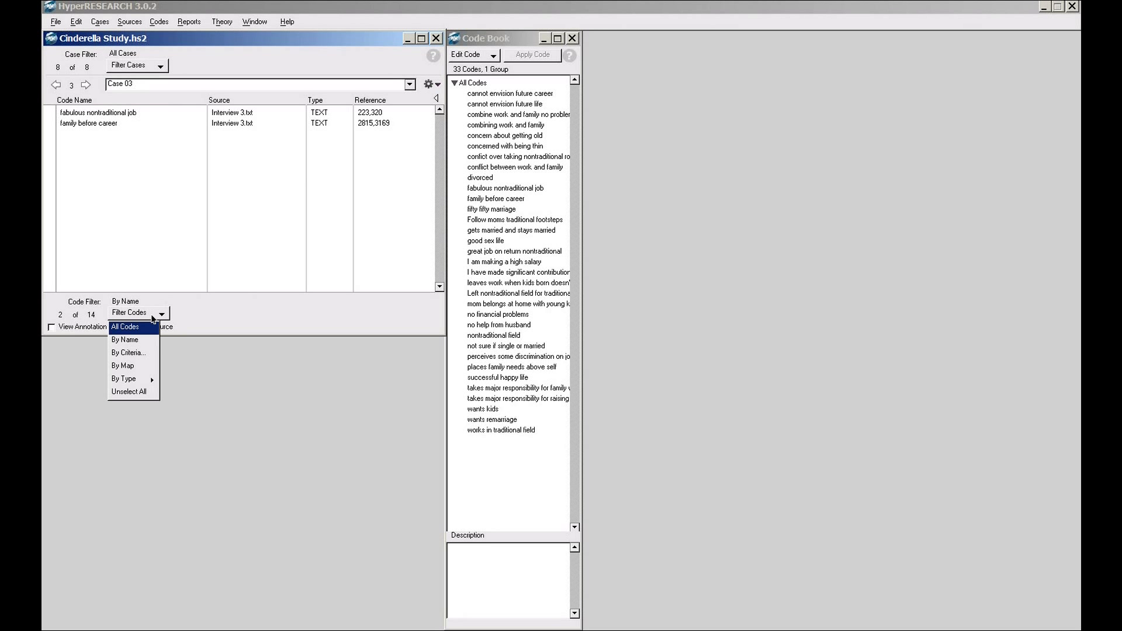
left_click(146, 333)
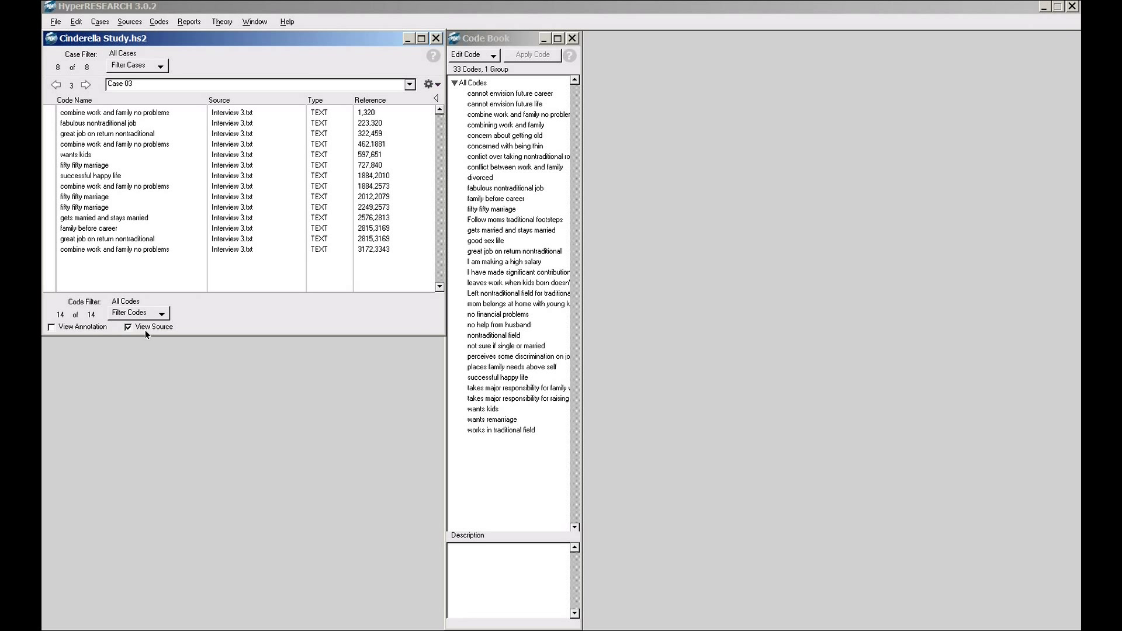
left_click(153, 70)
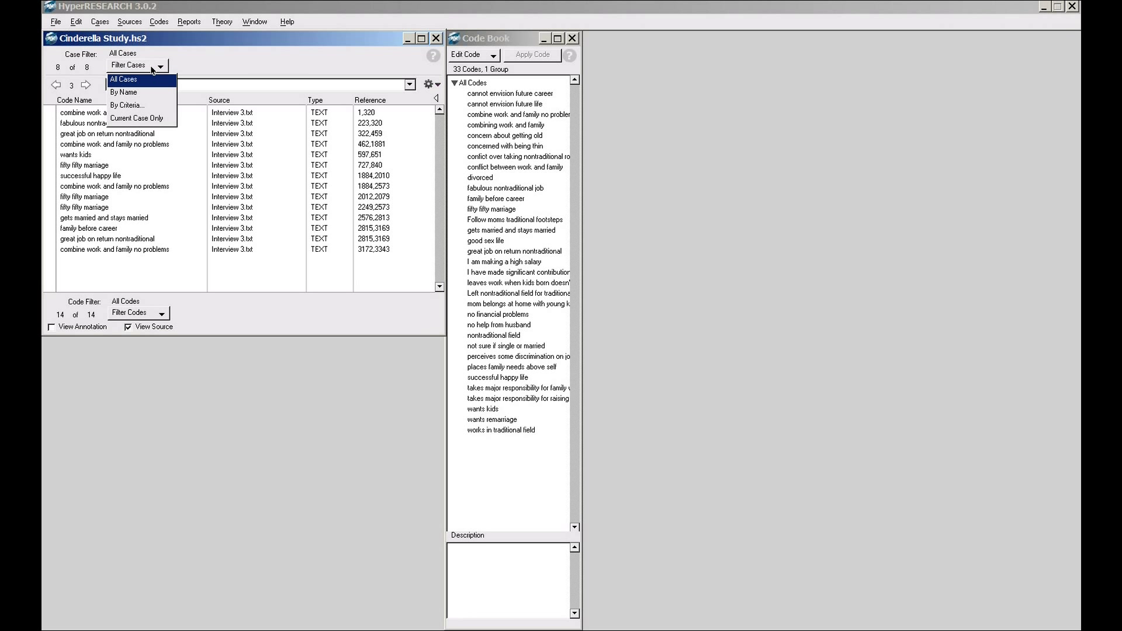
left_click(148, 107)
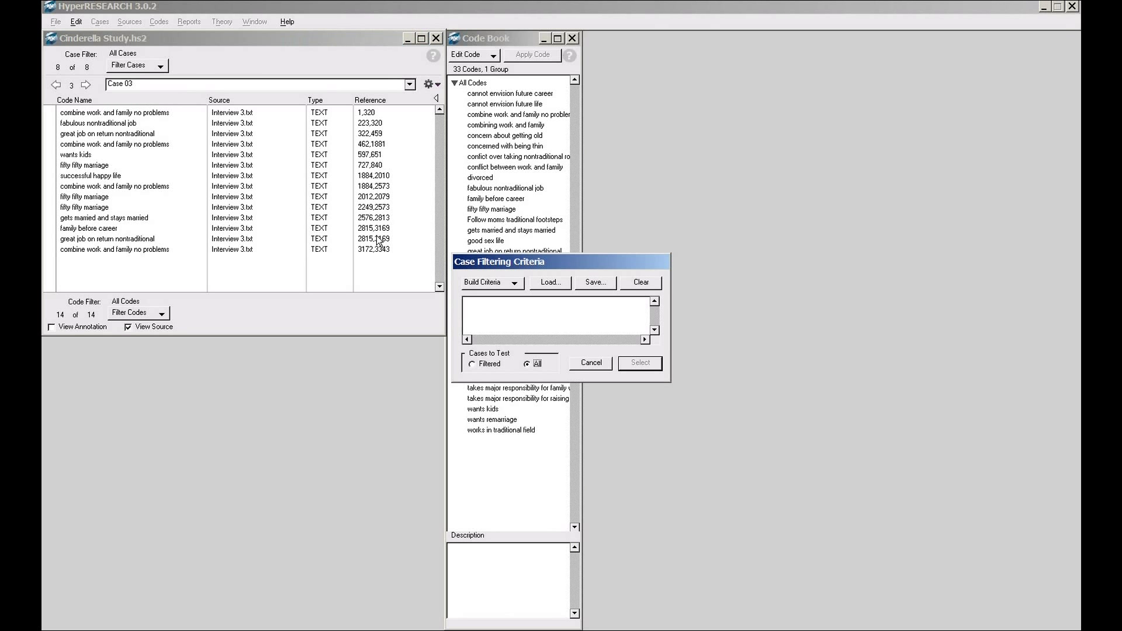
- Set criteria to conflict between work and family OR conflict over taking nontraditional role
left_click(514, 286)
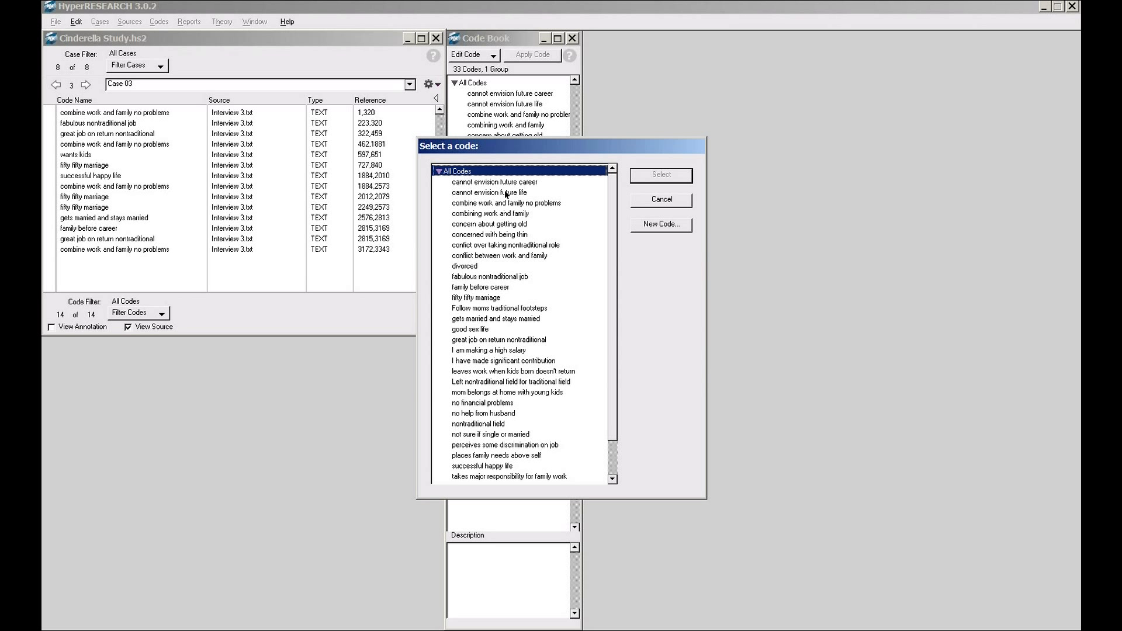
double_click(513, 258)
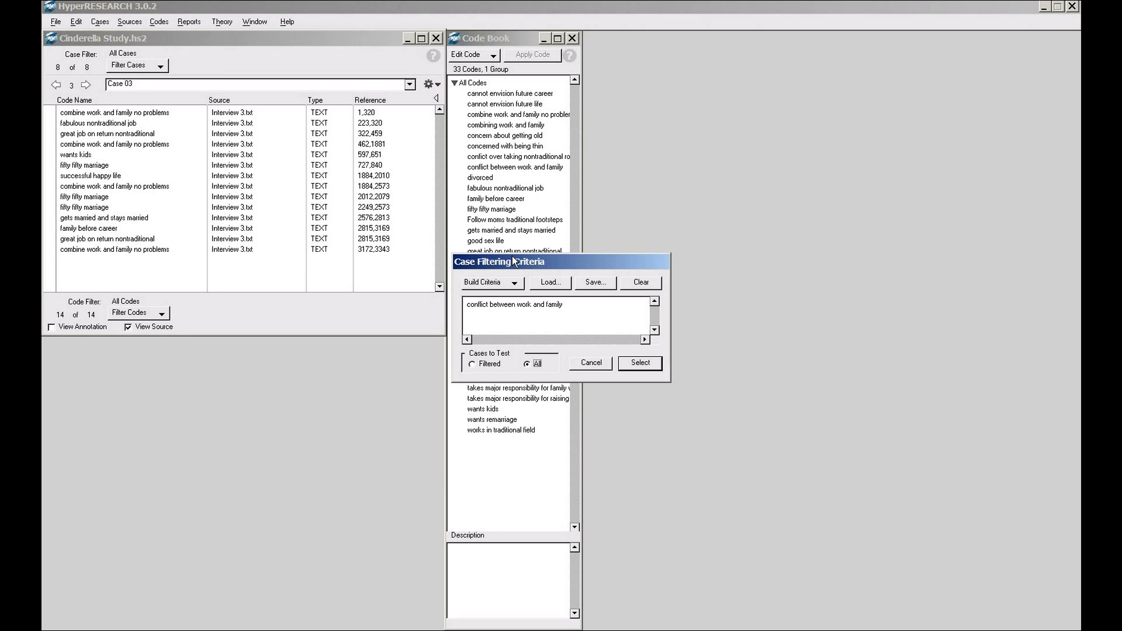
left_click(515, 283)
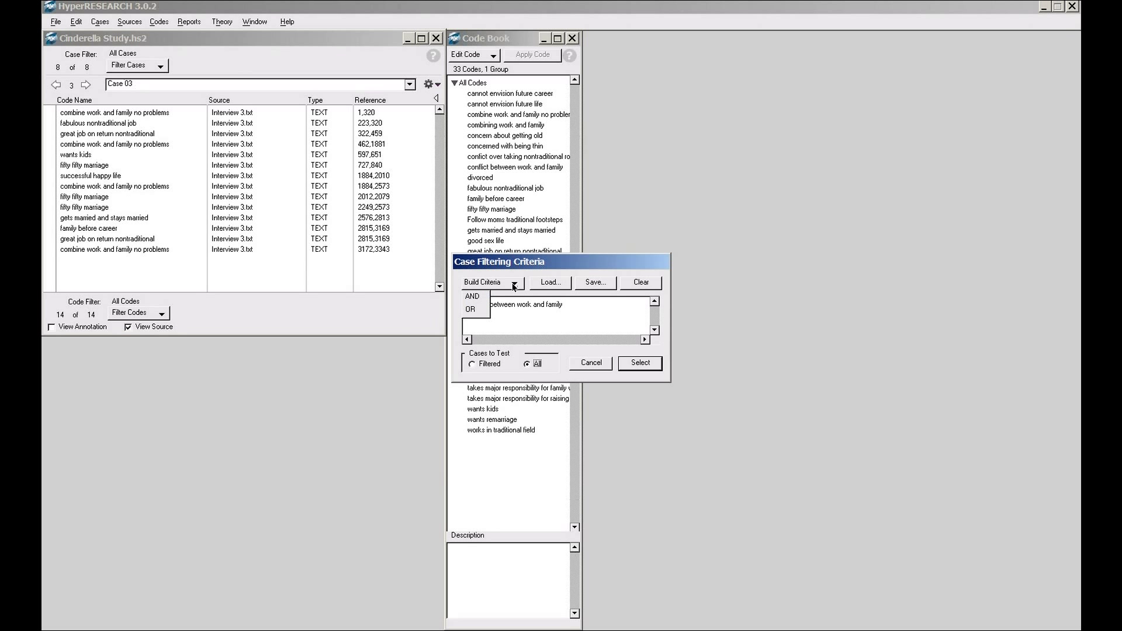
left_click(482, 315)
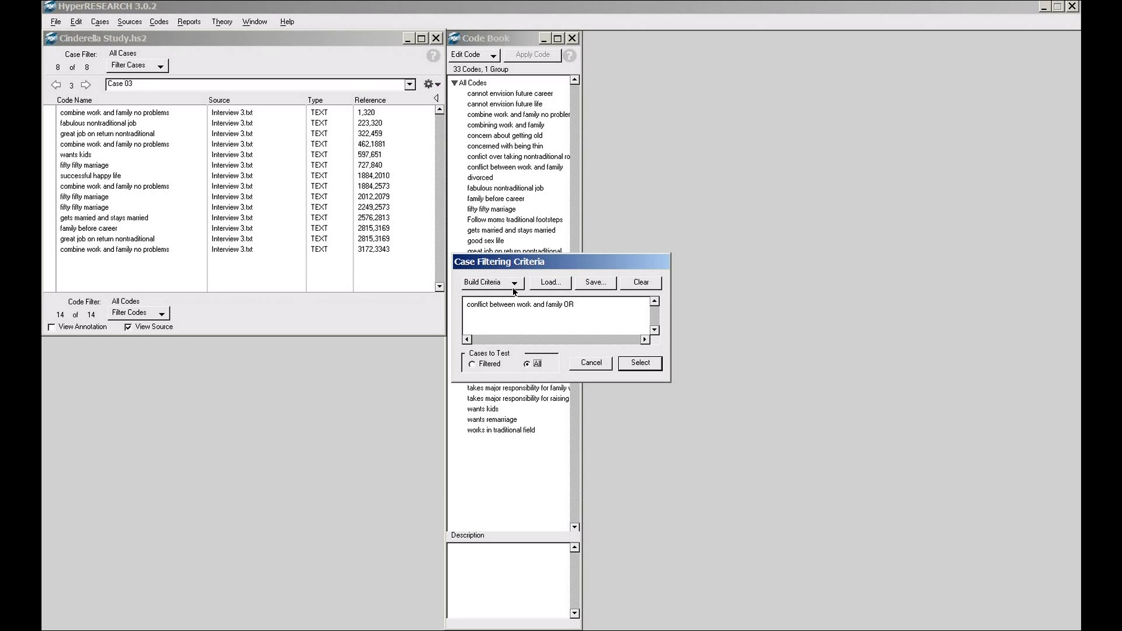
left_click(514, 284)
left_click(480, 322)
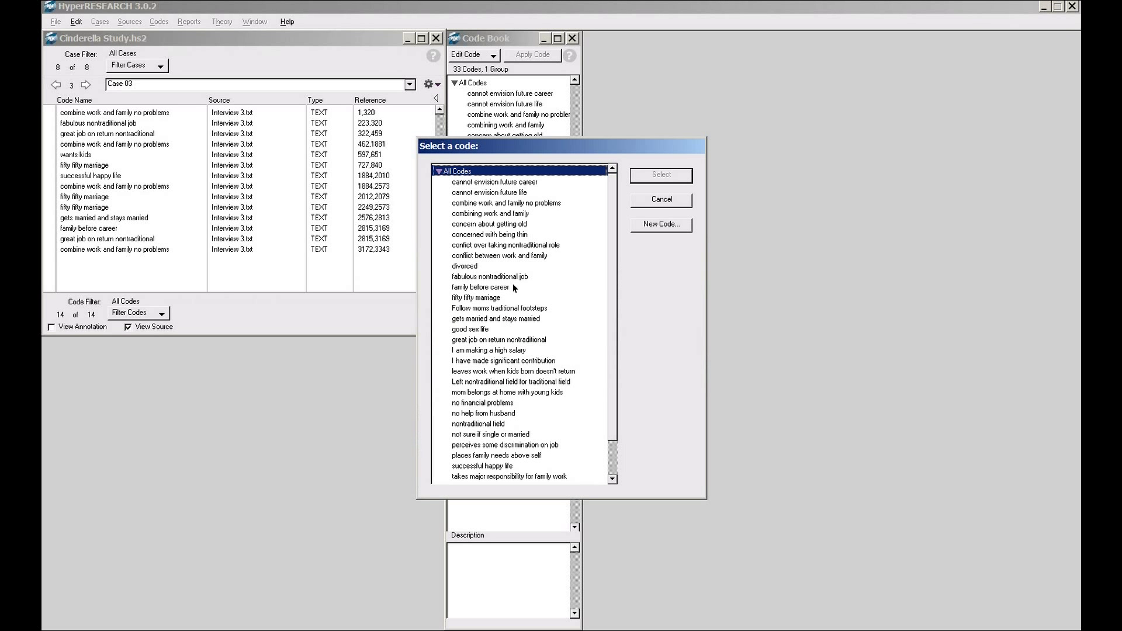
double_click(514, 249)
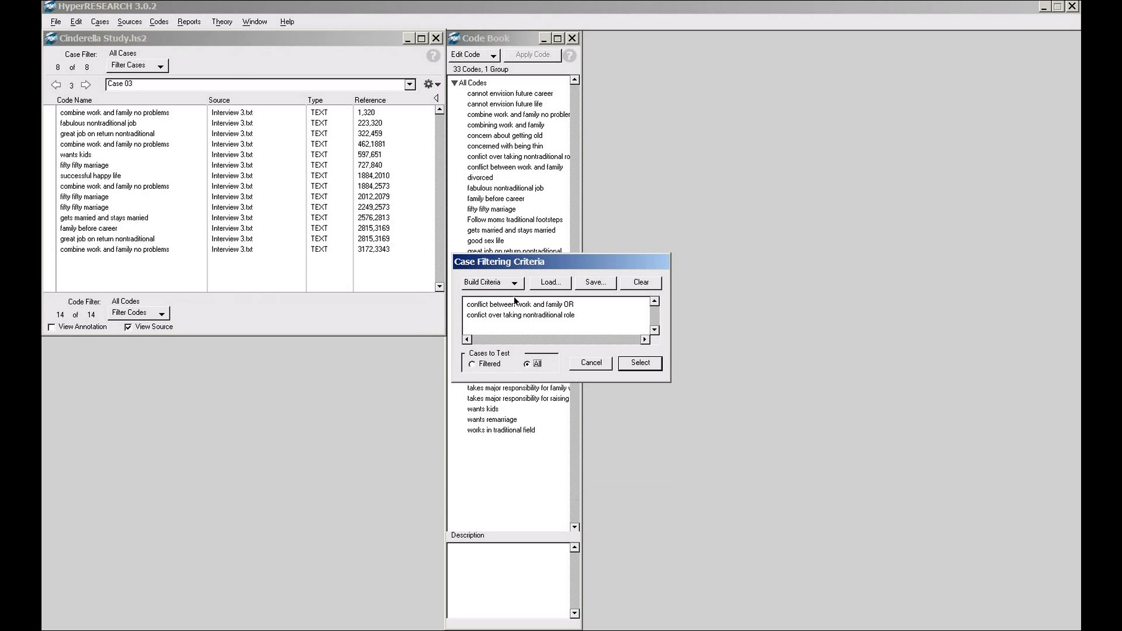
- Extend the criteria with OR Left nontraditional field for traditional field
left_click(514, 286)
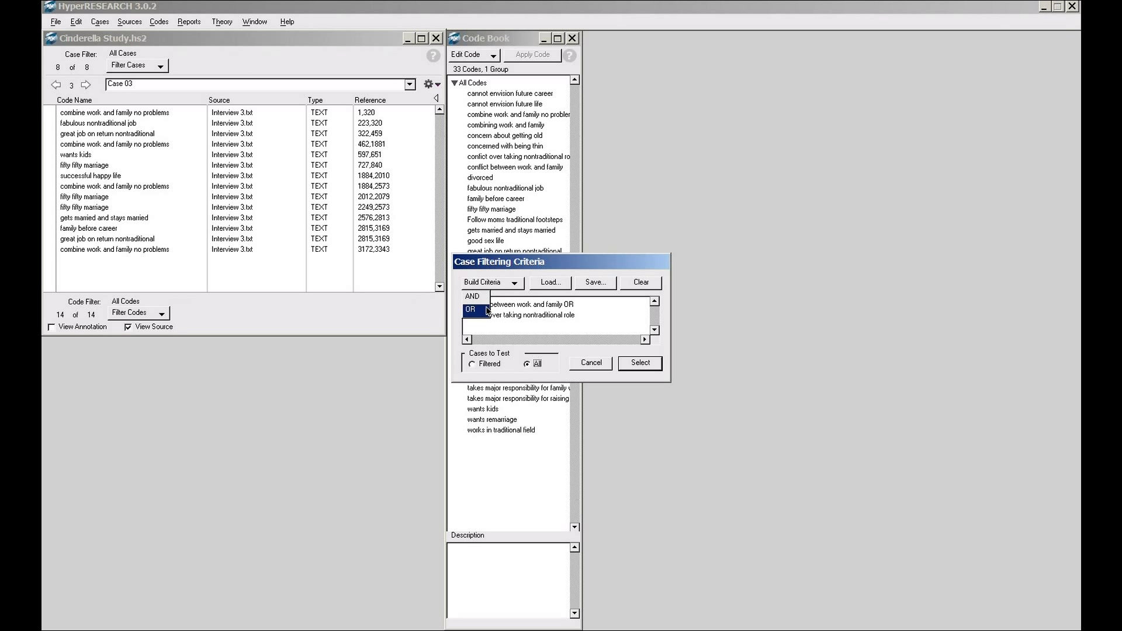
left_click(475, 309)
left_click(504, 286)
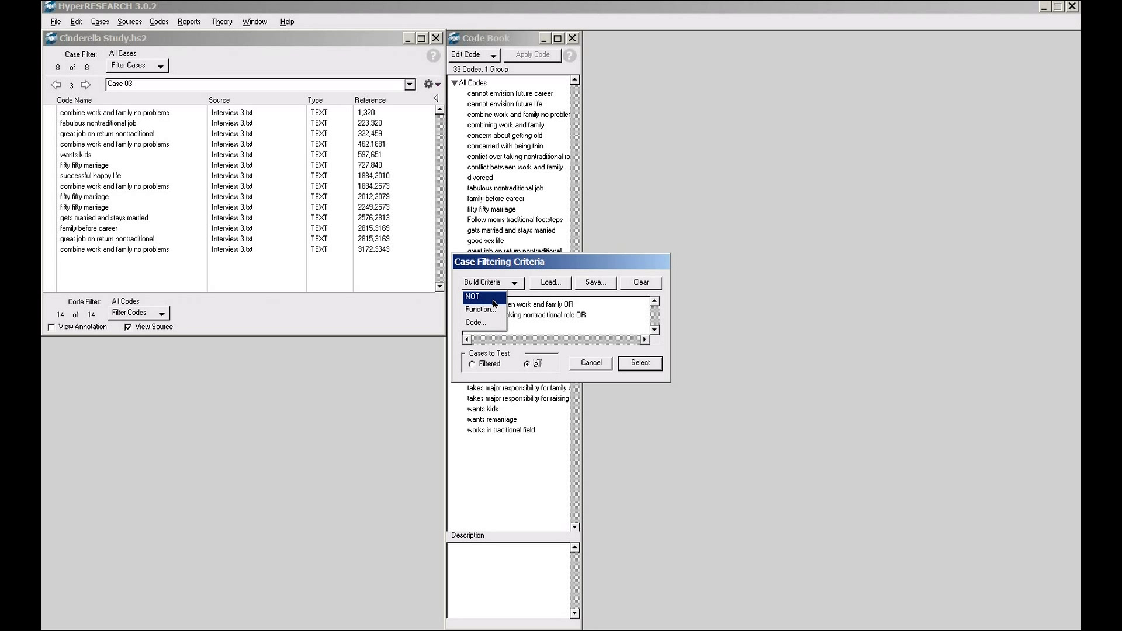
left_click(493, 324)
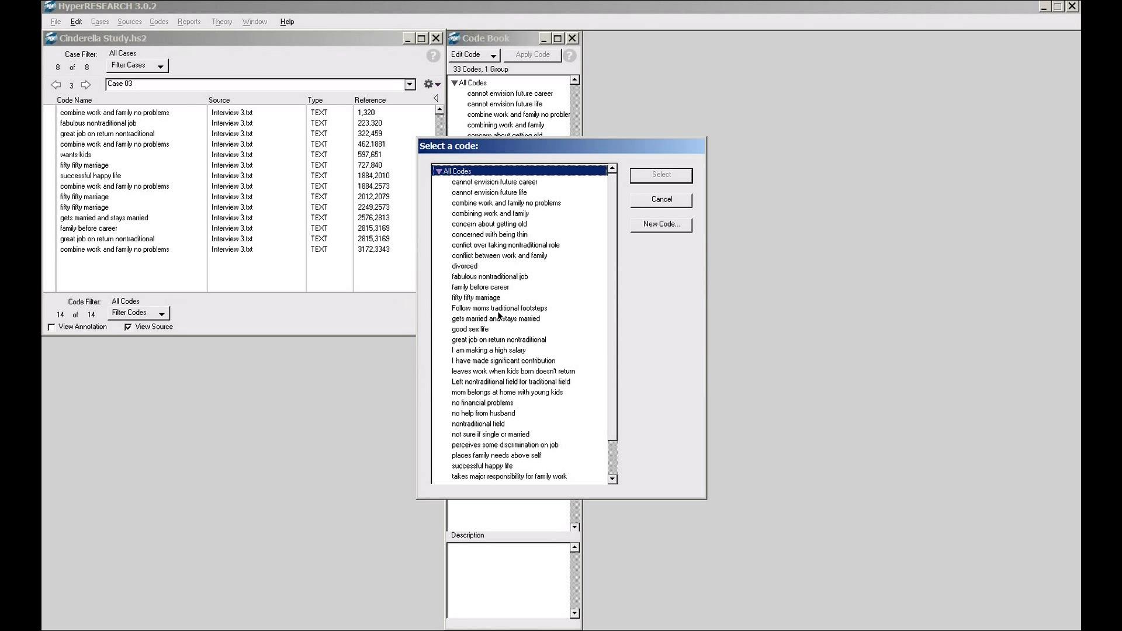
double_click(495, 382)
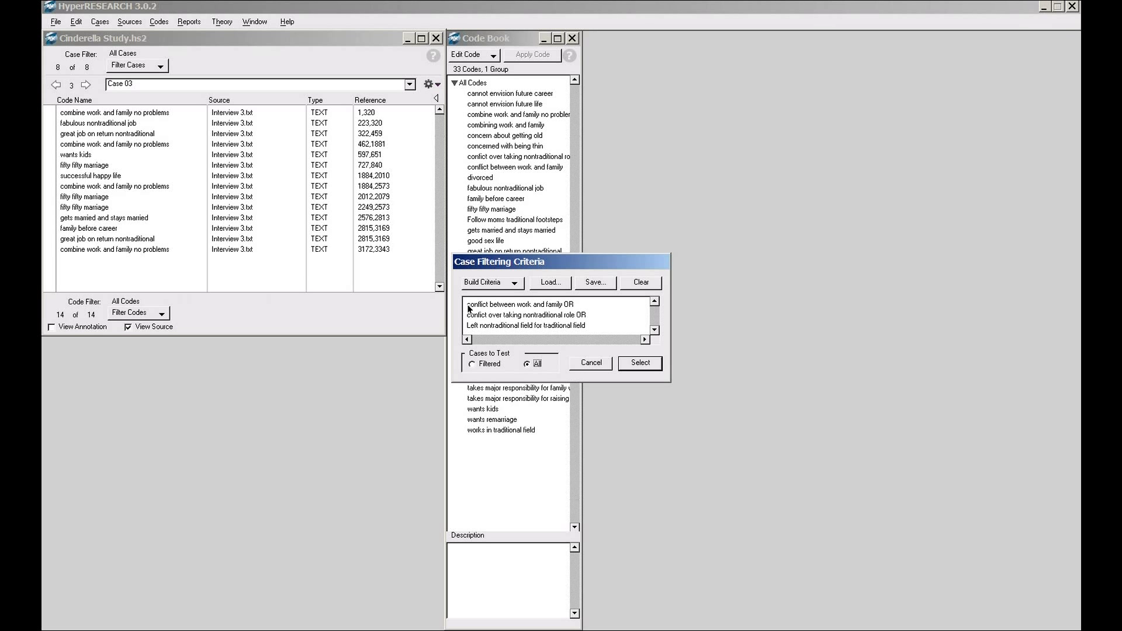
left_click(471, 308)
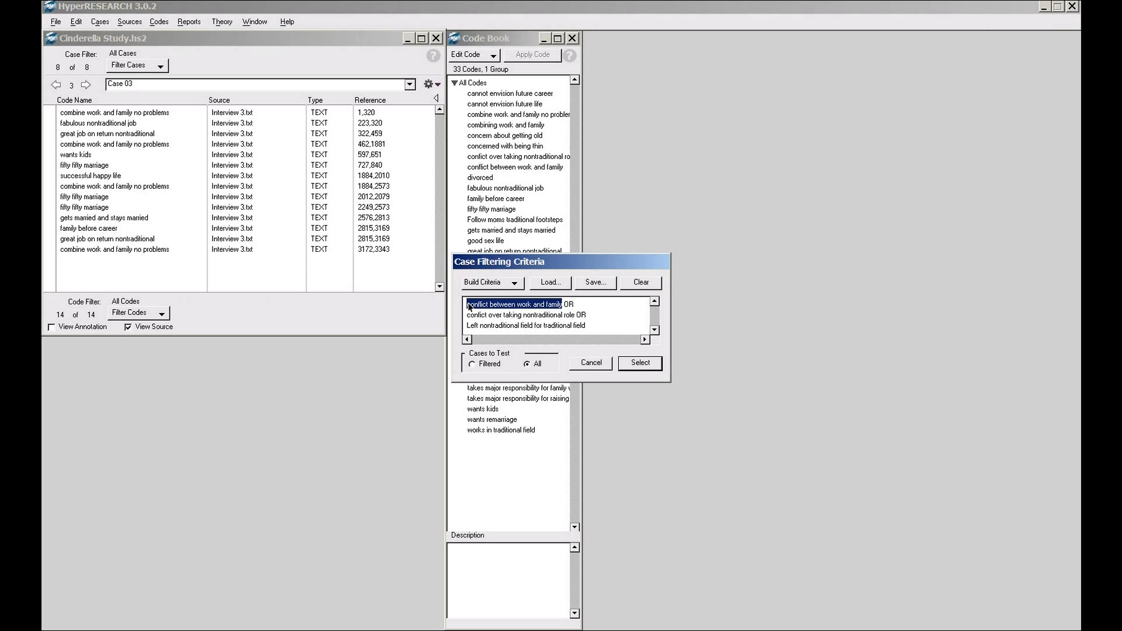
- Group the three OR-joined code criteria in parentheses and append AND
left_click(567, 325, "shift")
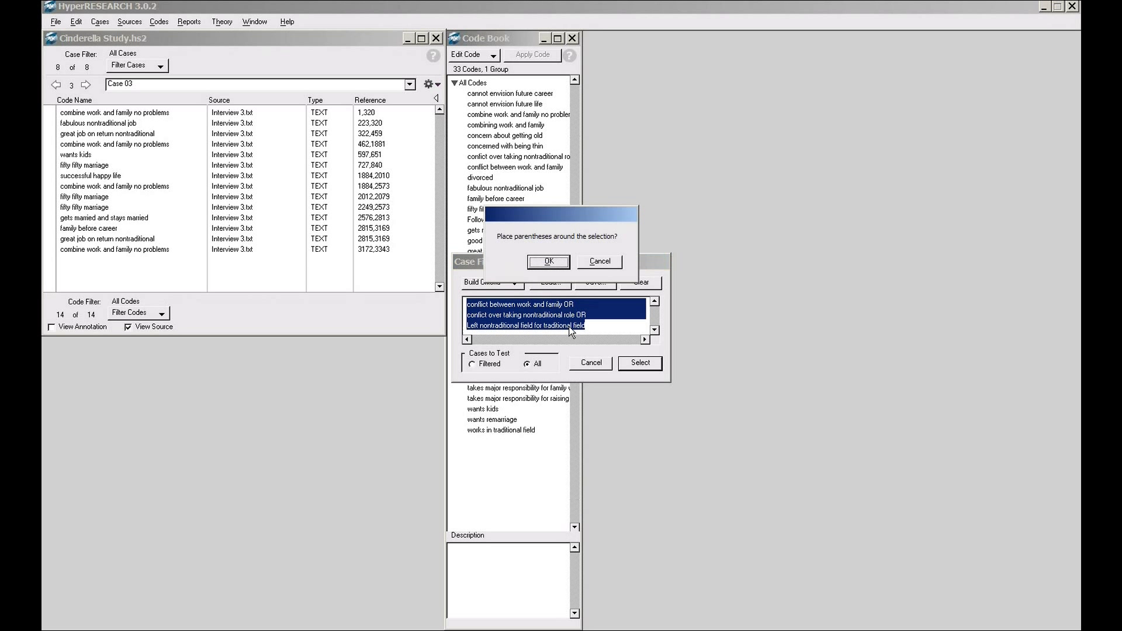
left_click(550, 262)
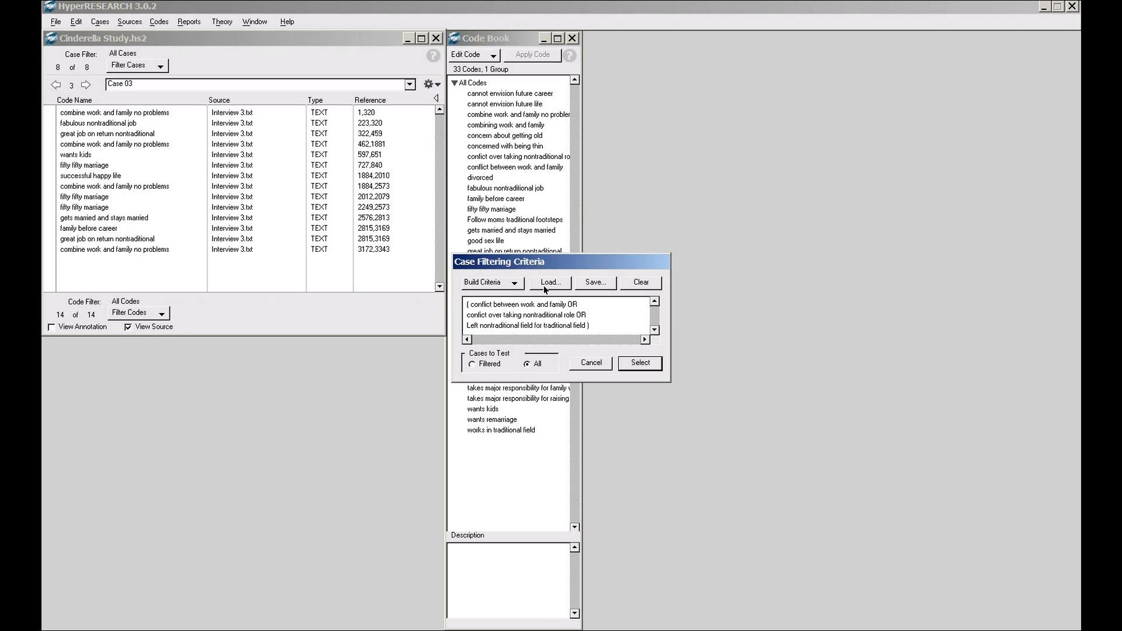
left_click(515, 286)
left_click(484, 302)
- Add NOT and the code 'family before career' to the criteria
left_click(501, 288)
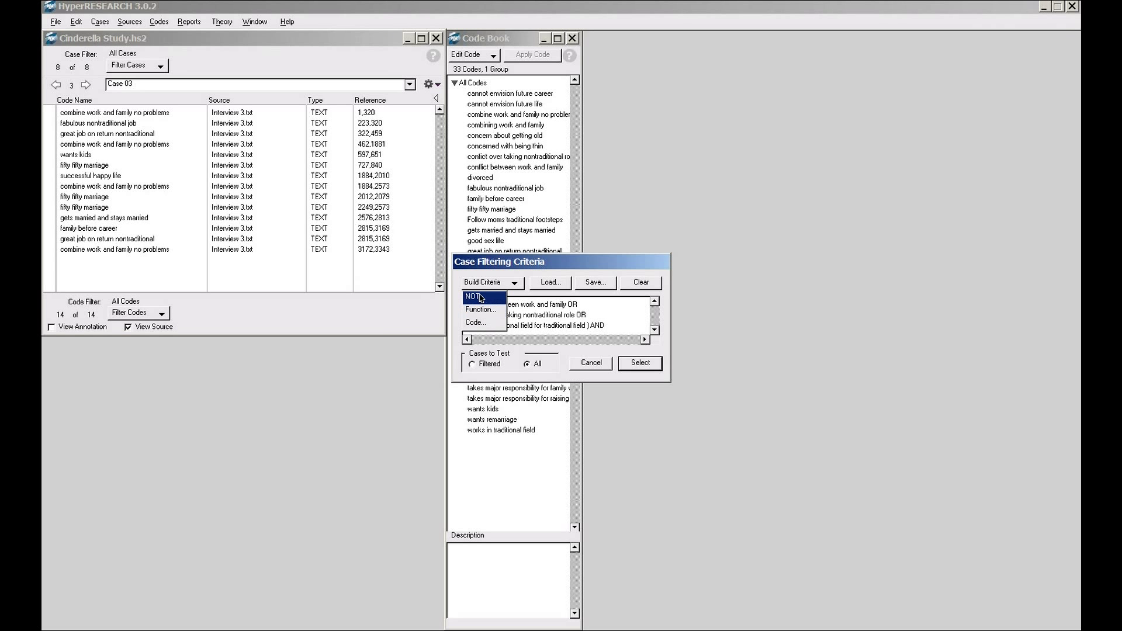
left_click(482, 298)
left_click(515, 286)
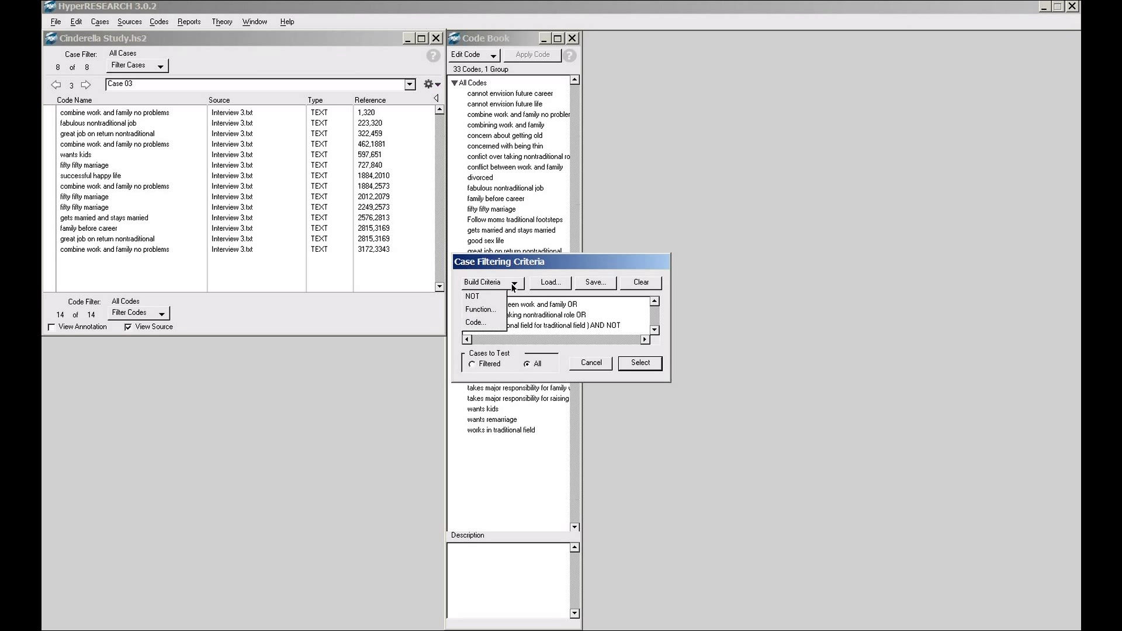
left_click(493, 325)
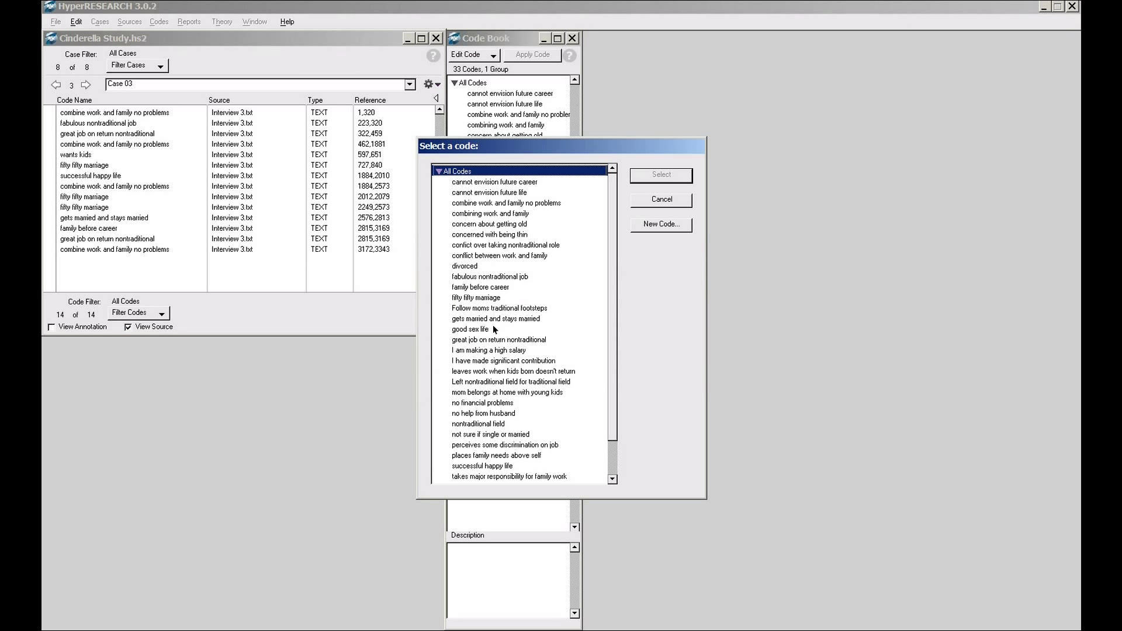
double_click(492, 287)
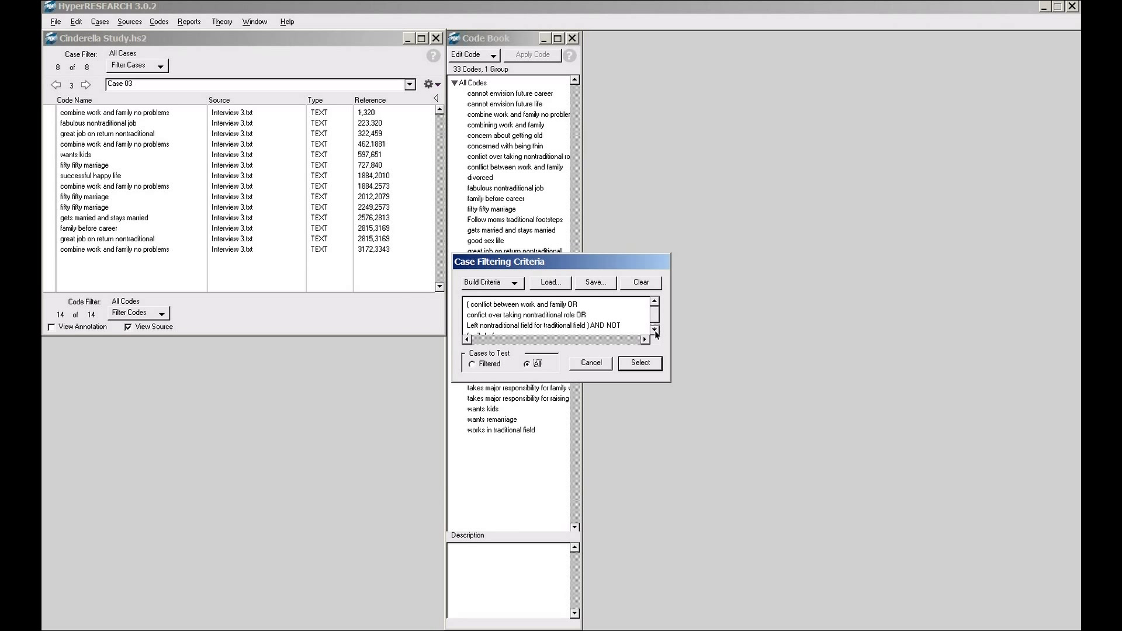
left_click(655, 331)
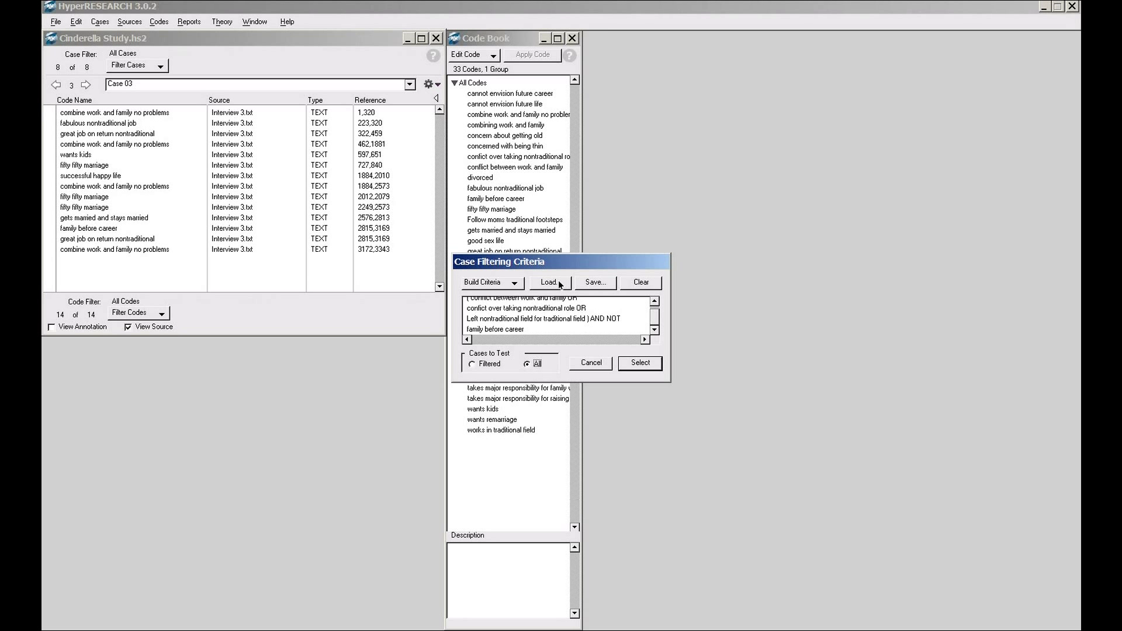
- Apply the criteria filter, leaving only Case 05 of the 8 cases
left_click(652, 368)
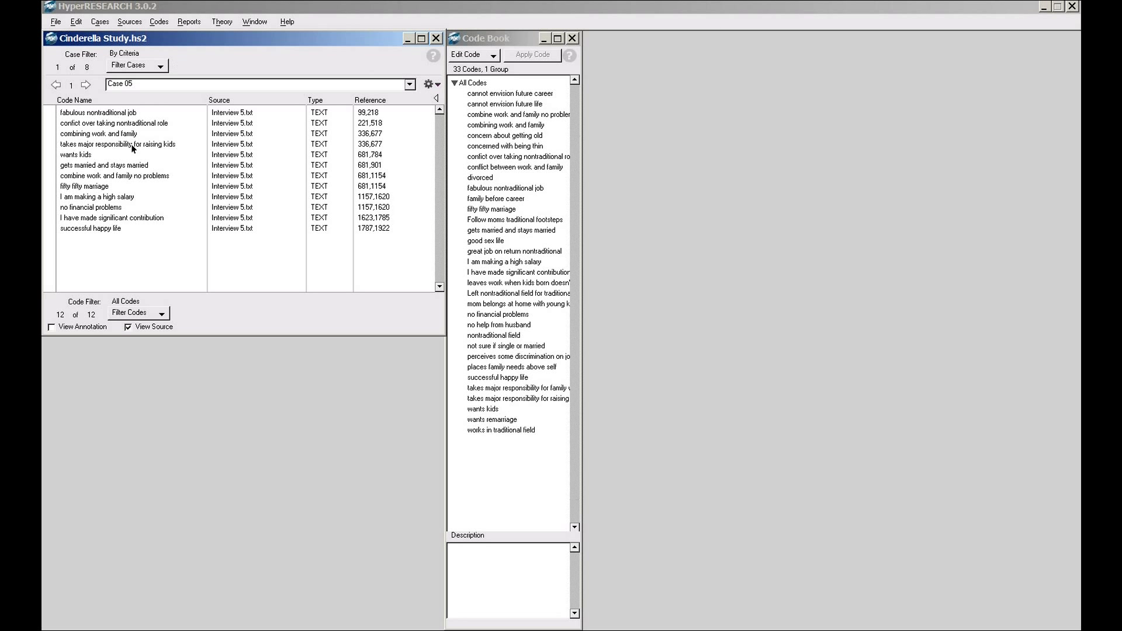
- Create a new report including source material, displayed on a single page
left_click(189, 24)
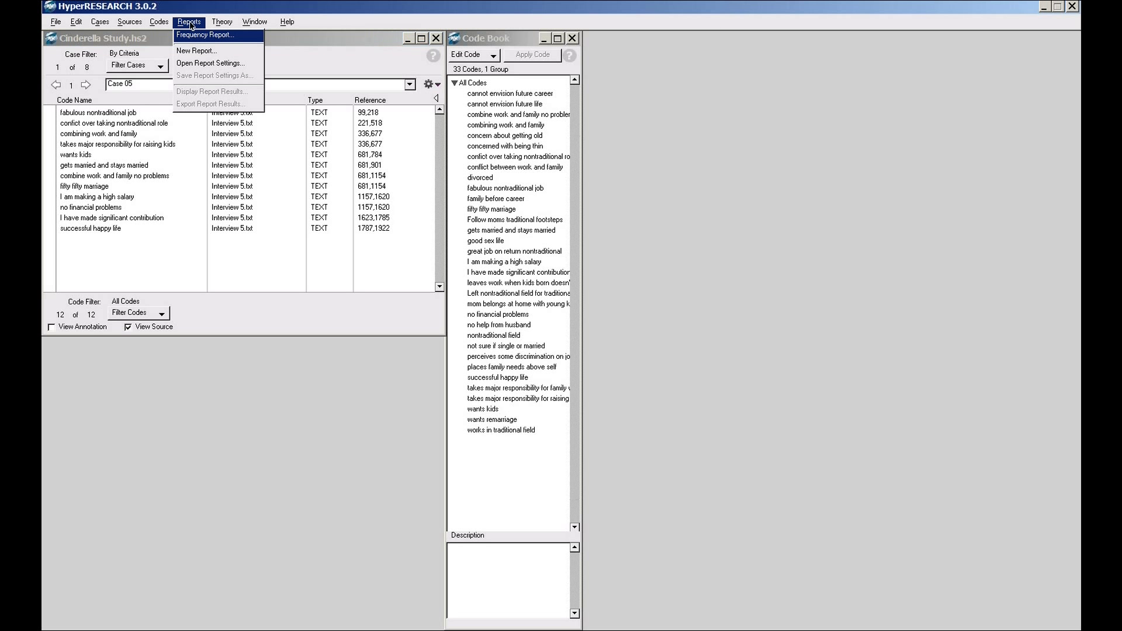
left_click(199, 52)
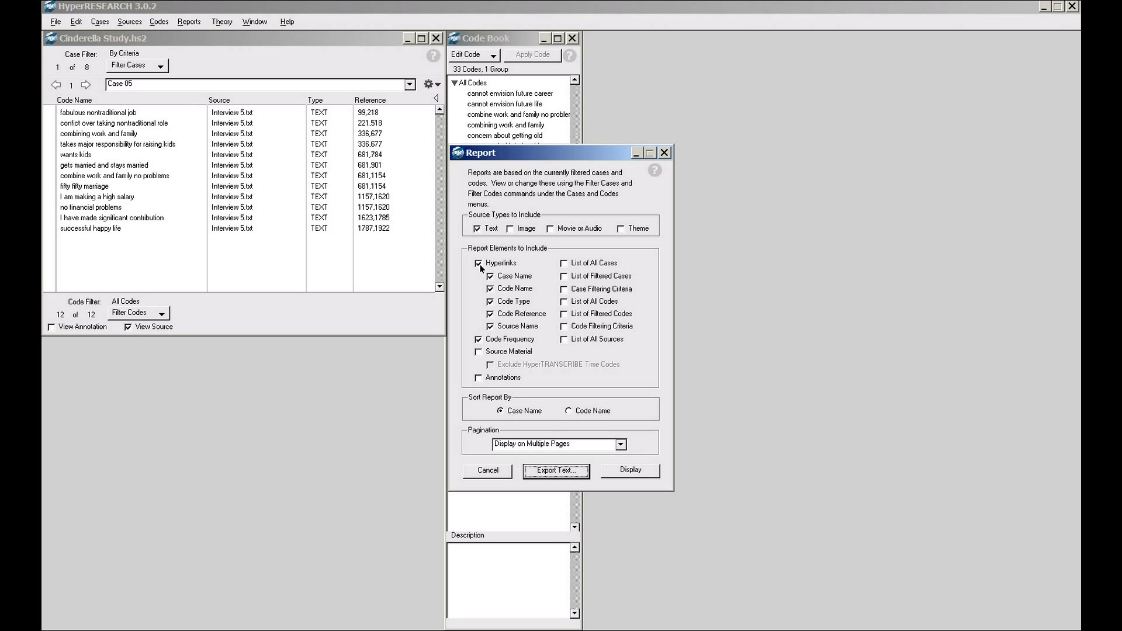
left_click(480, 353)
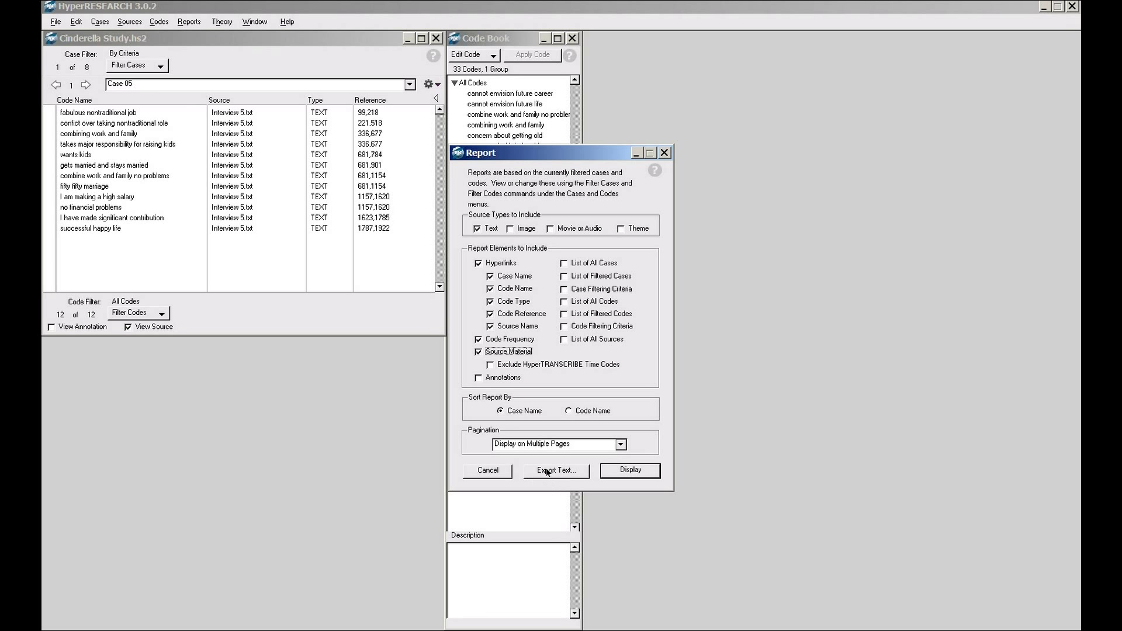
left_click(536, 443)
left_click(539, 465)
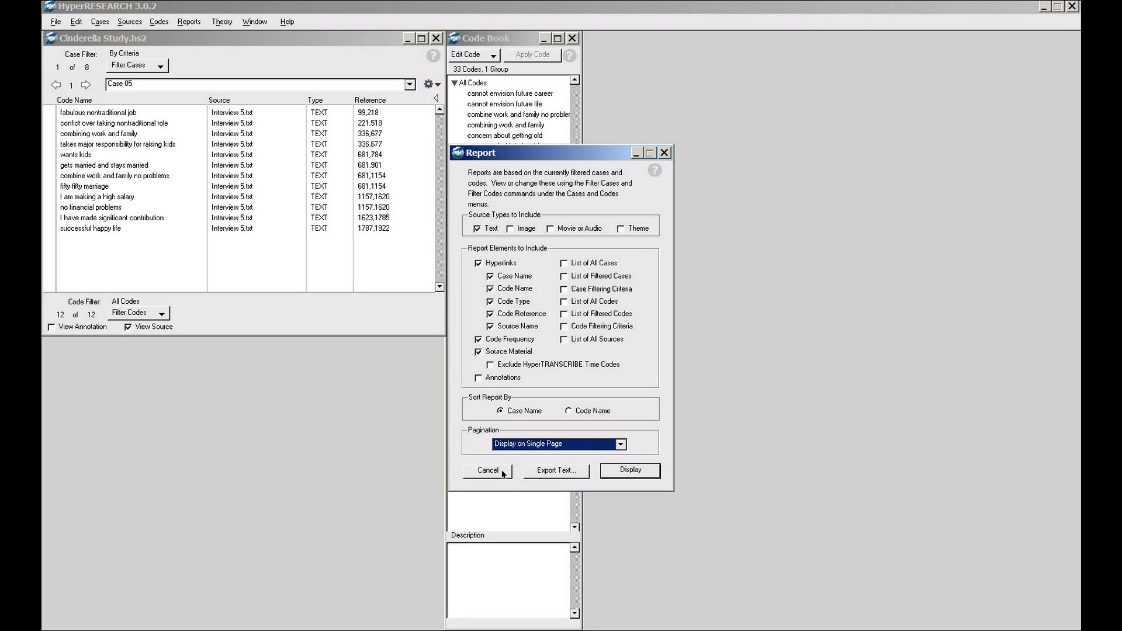
left_click(623, 470)
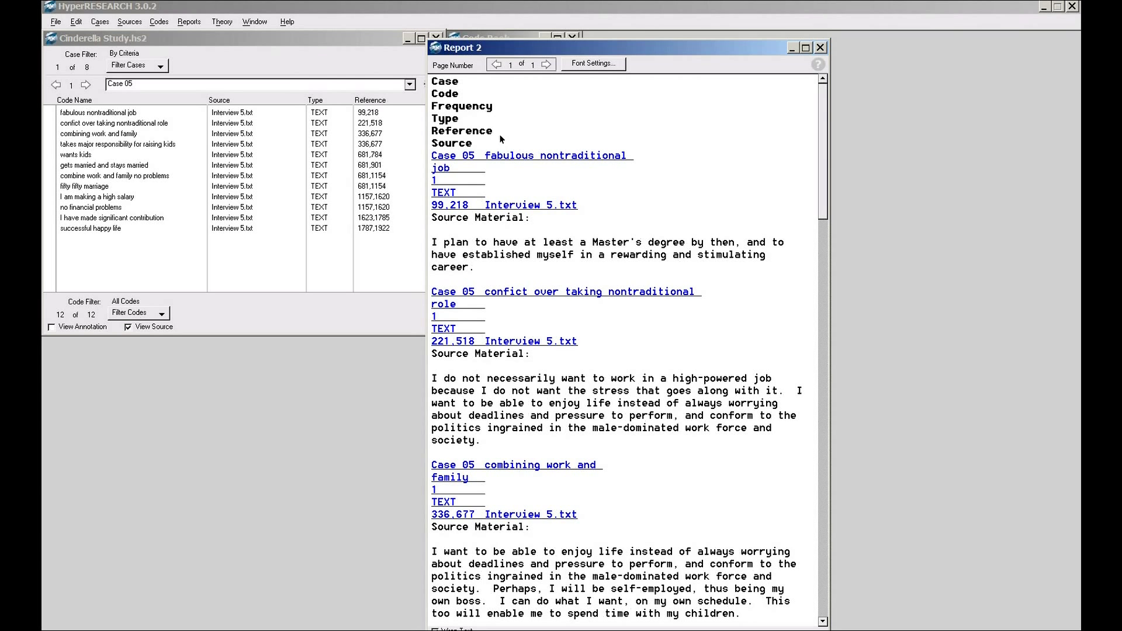
- Open the 'fabulous nontraditional job' passage in Interview 5.txt, then close the report and its settings
left_click(506, 158)
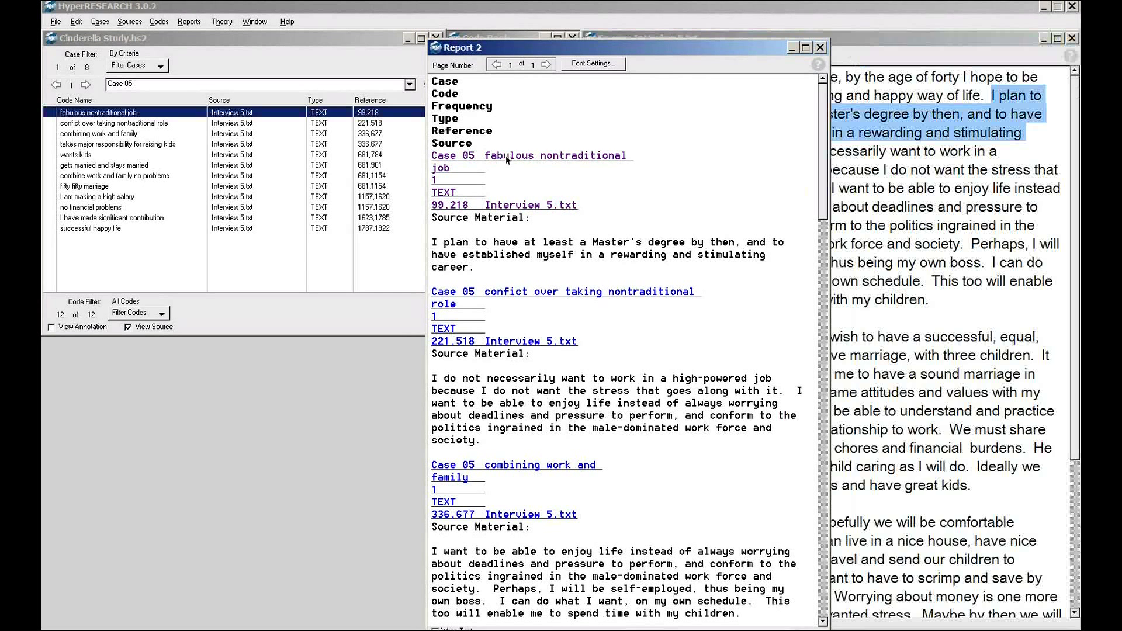
left_click_drag(634, 48, 277, 57)
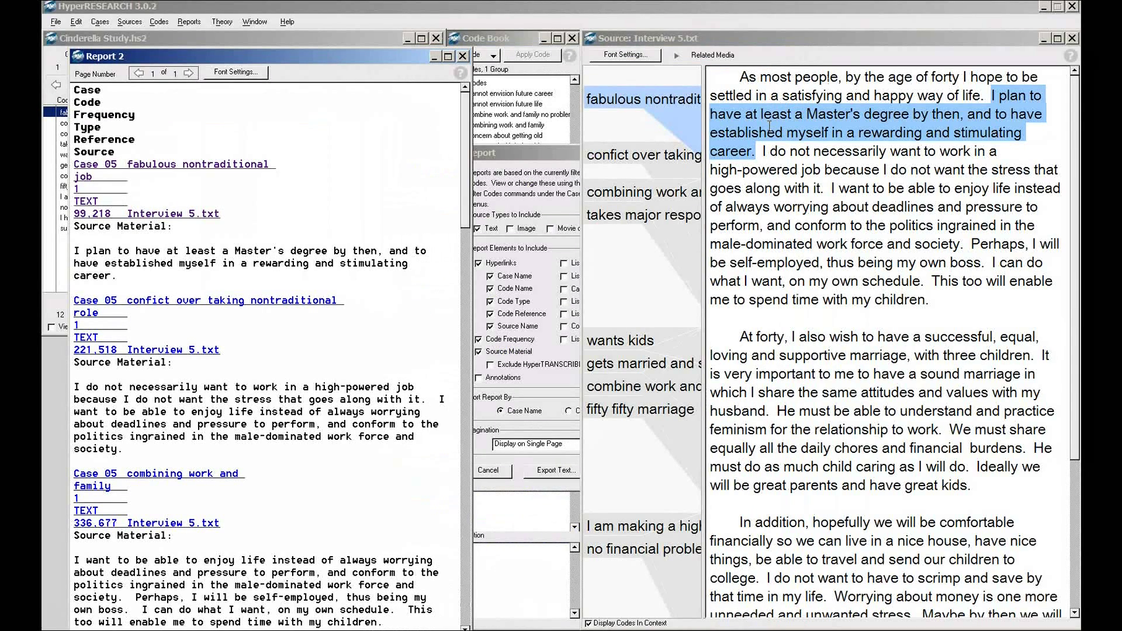
left_click(498, 74)
left_click(533, 152)
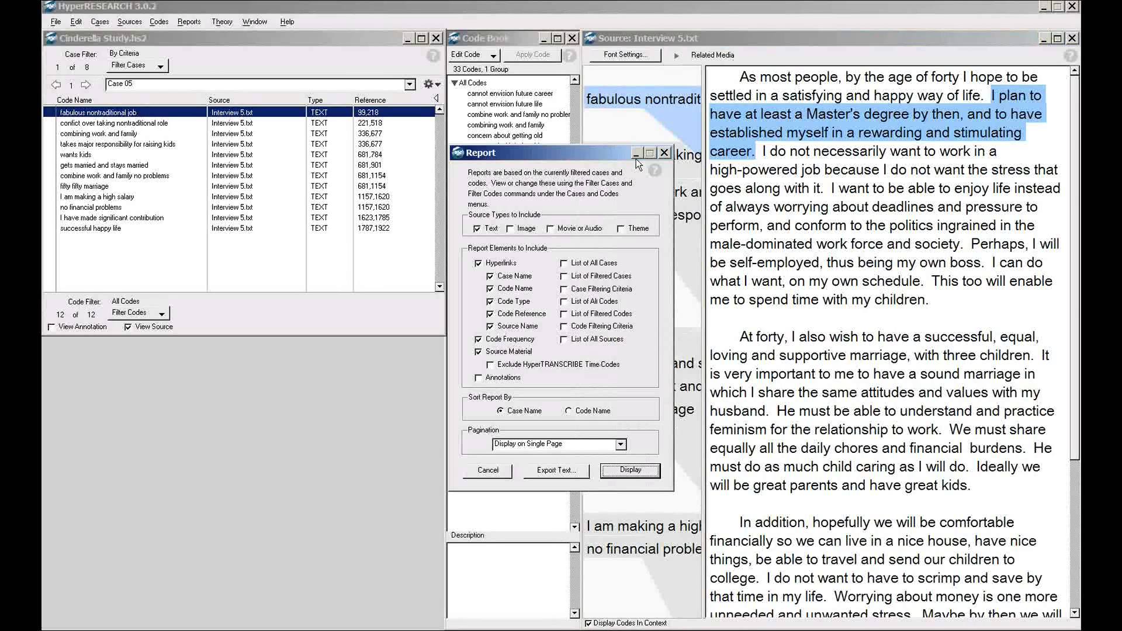
left_click(664, 153)
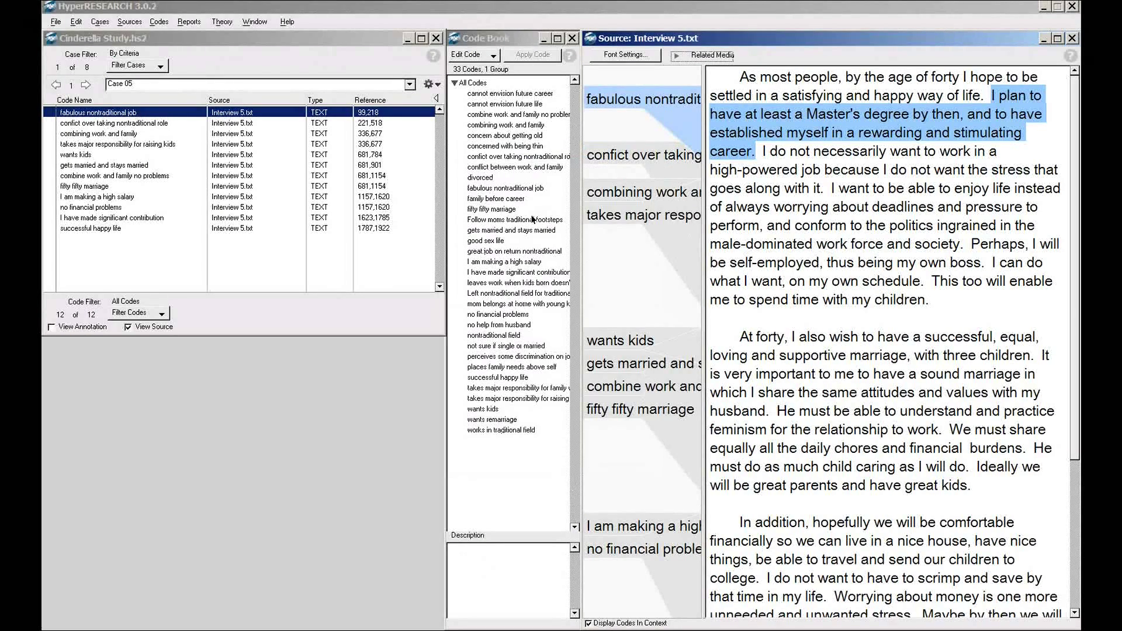